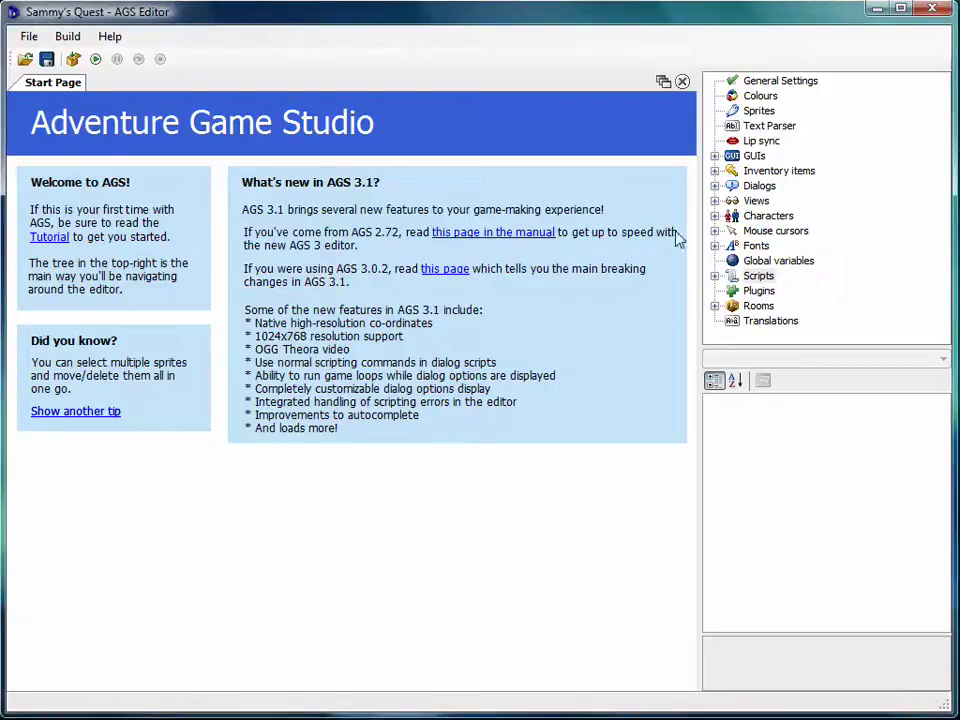
Step: Expand the GUIs list and open the gName name-prompt GUI in the editor
left_click(714, 157)
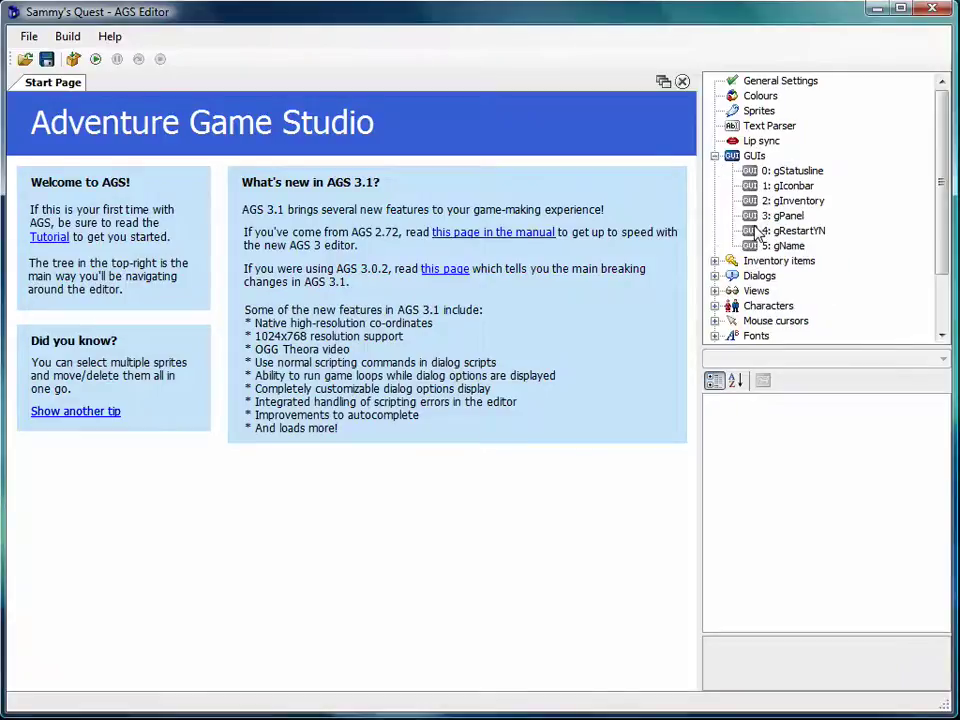
left_click(714, 157)
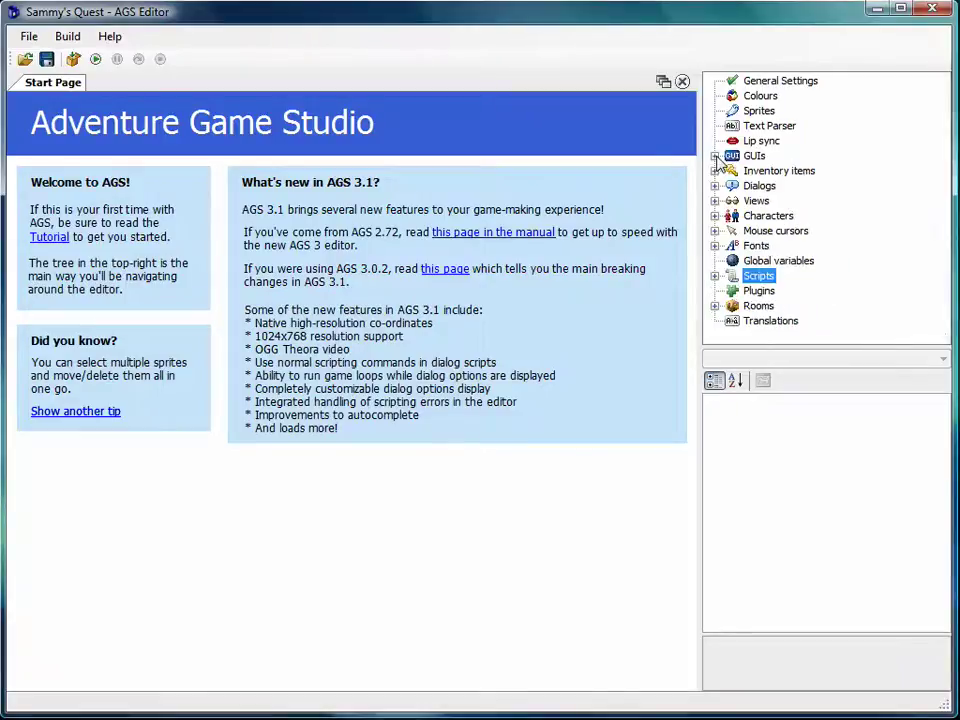
left_click(714, 157)
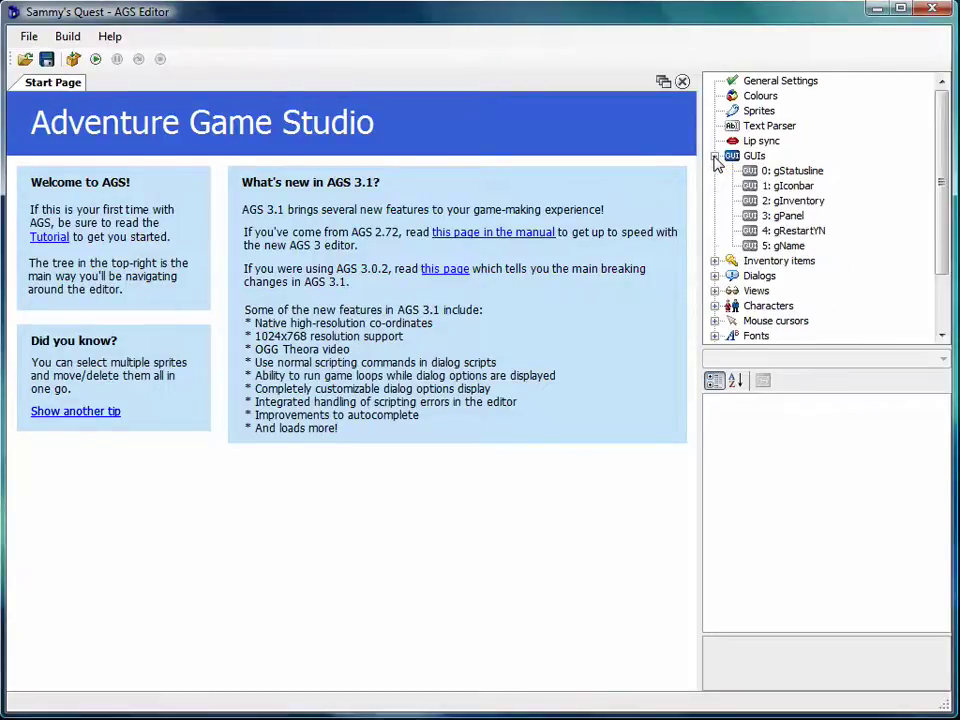
double_click(777, 247)
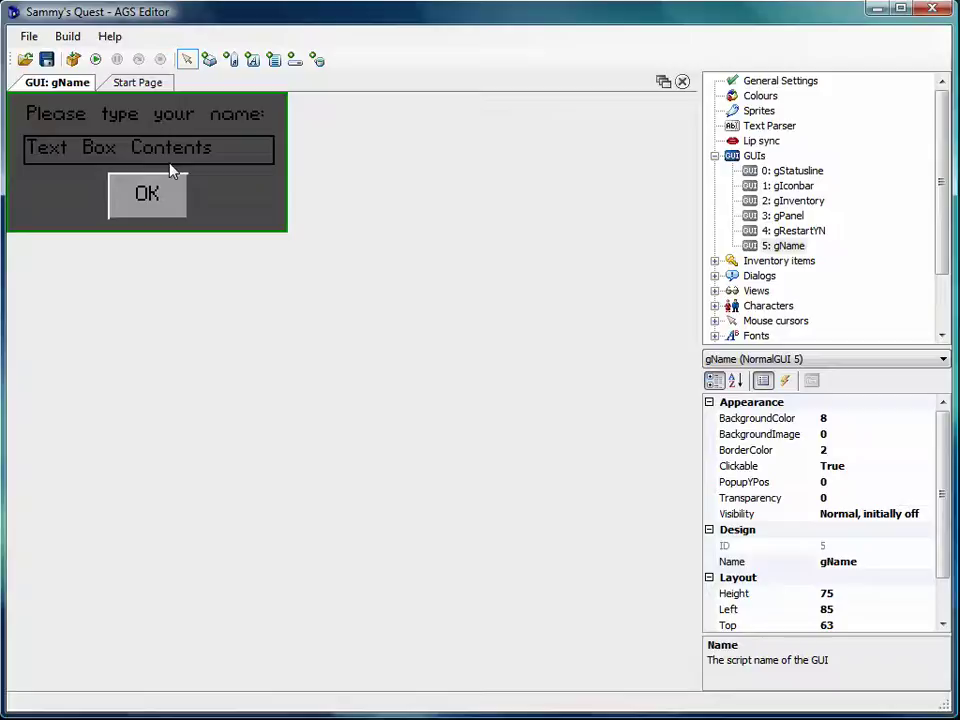
left_click(133, 88)
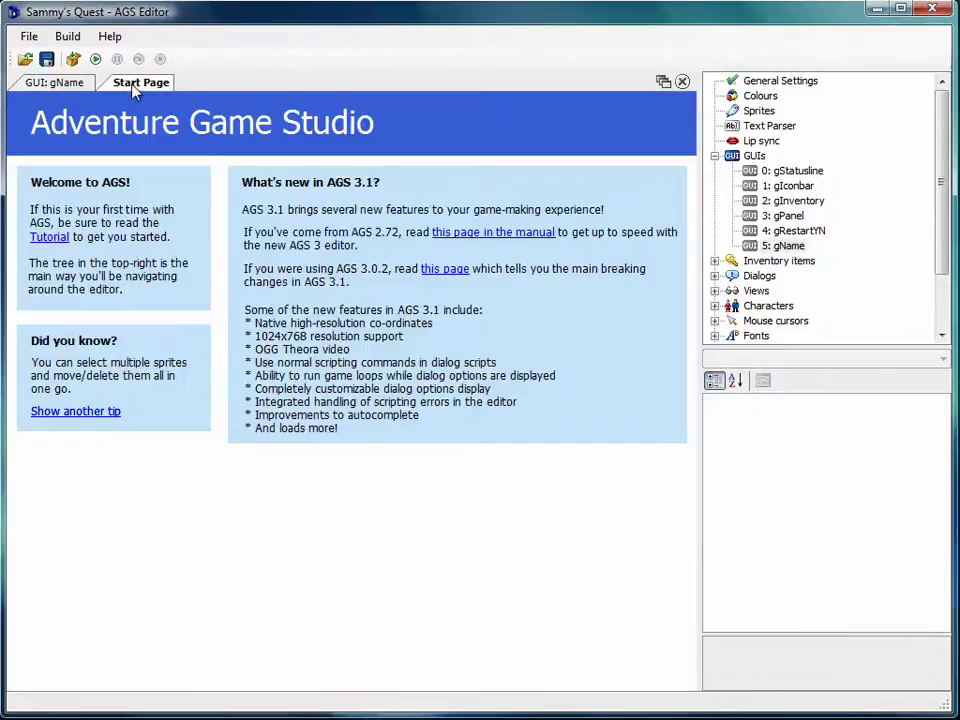
left_click(69, 90)
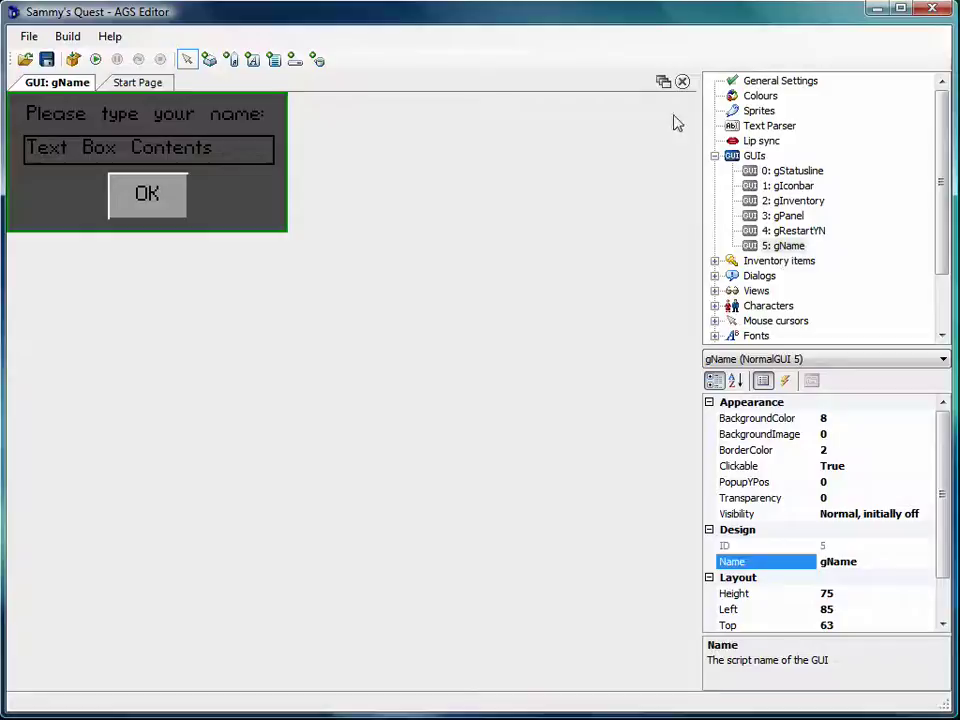
Step: Start a test run and enter 'asdf' as the player name
left_click(73, 59)
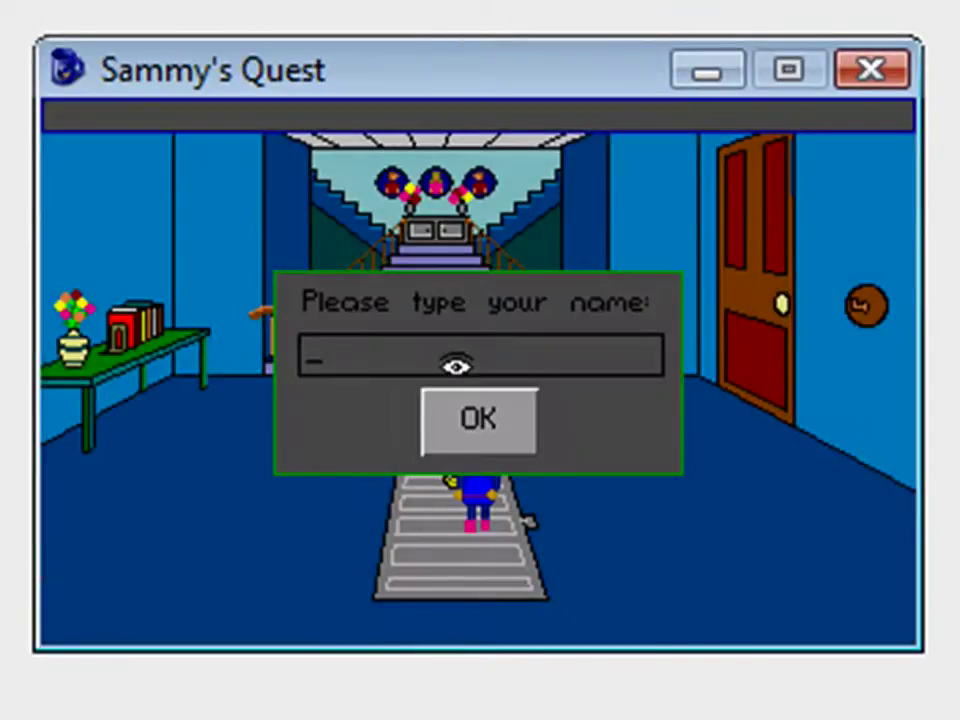
type("asdf")
left_click(465, 422)
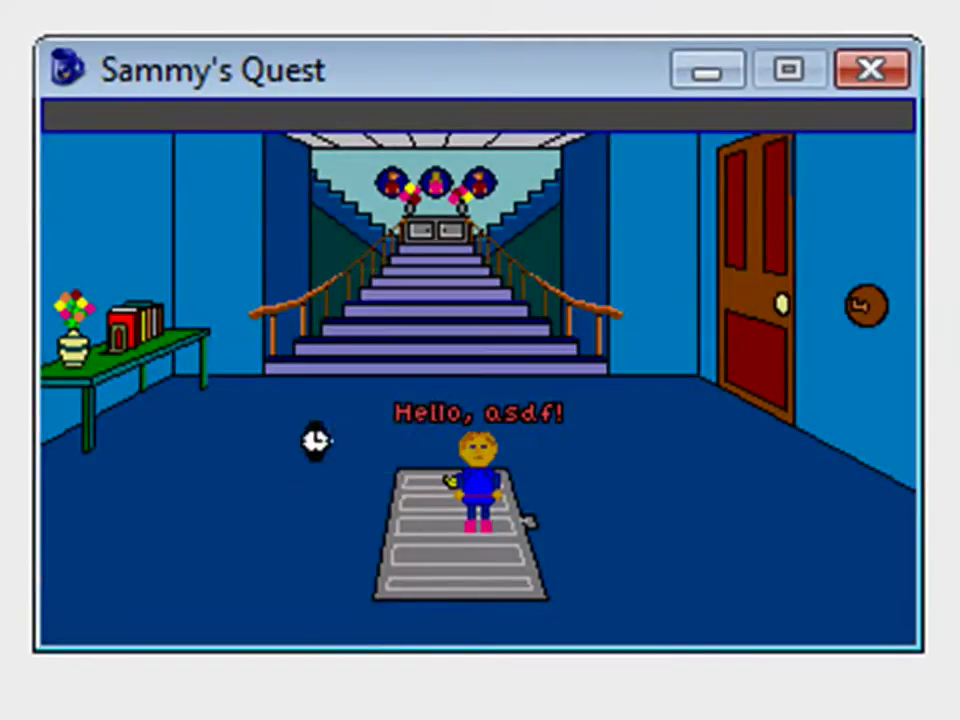
Step: Switch to the look cursor and click the books on the table
right_click(133, 321)
right_click(135, 317)
right_click(143, 296)
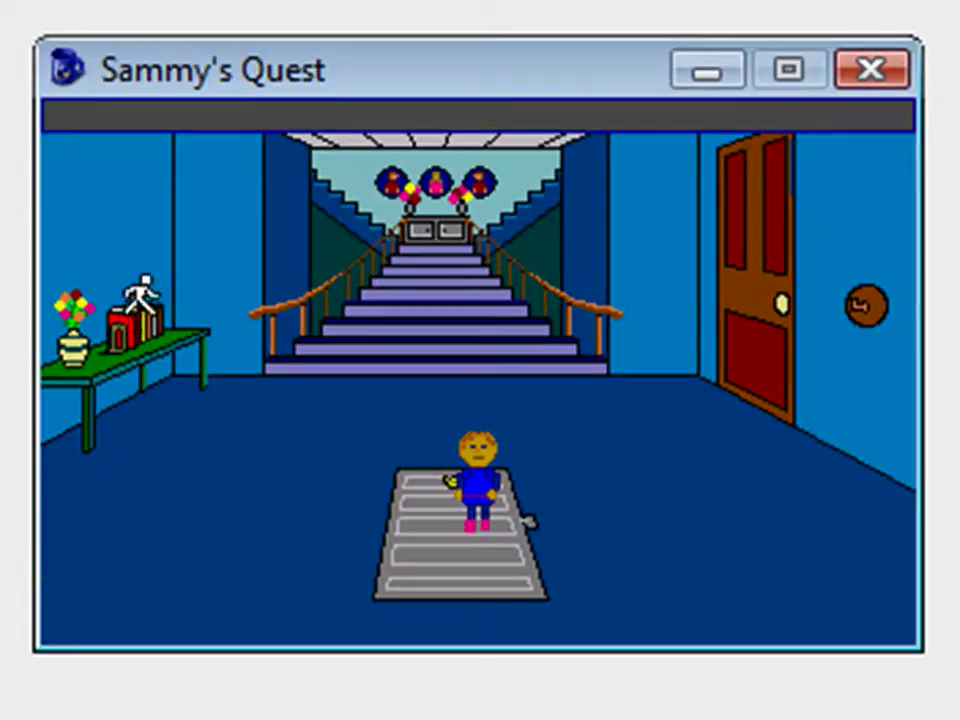
right_click(133, 320)
left_click(129, 325)
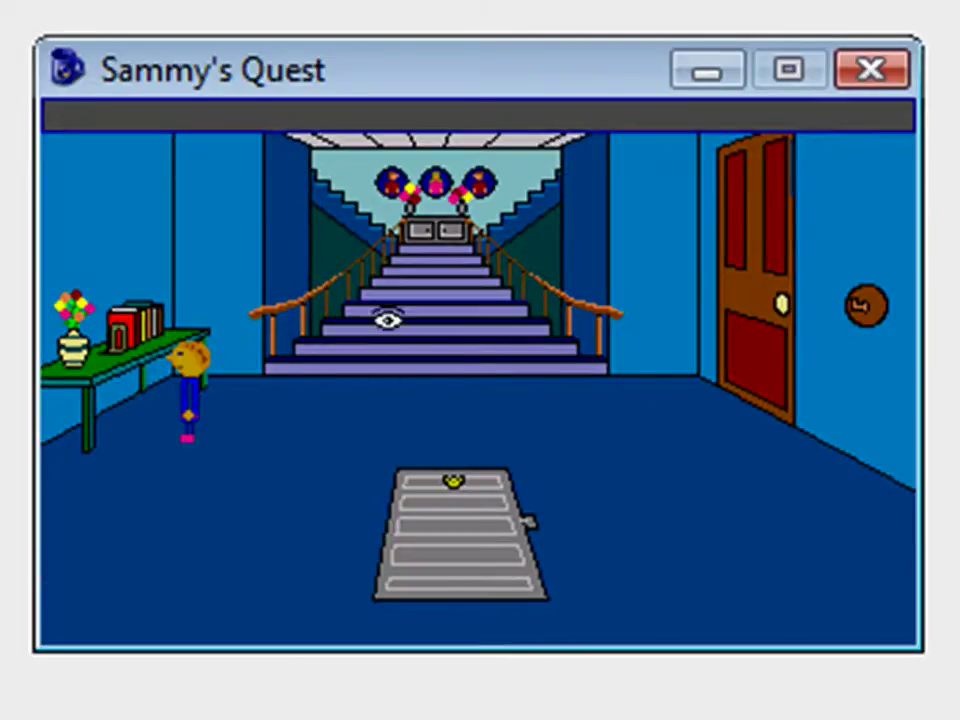
Step: Close the test run and open the Main Hall room script
left_click(866, 71)
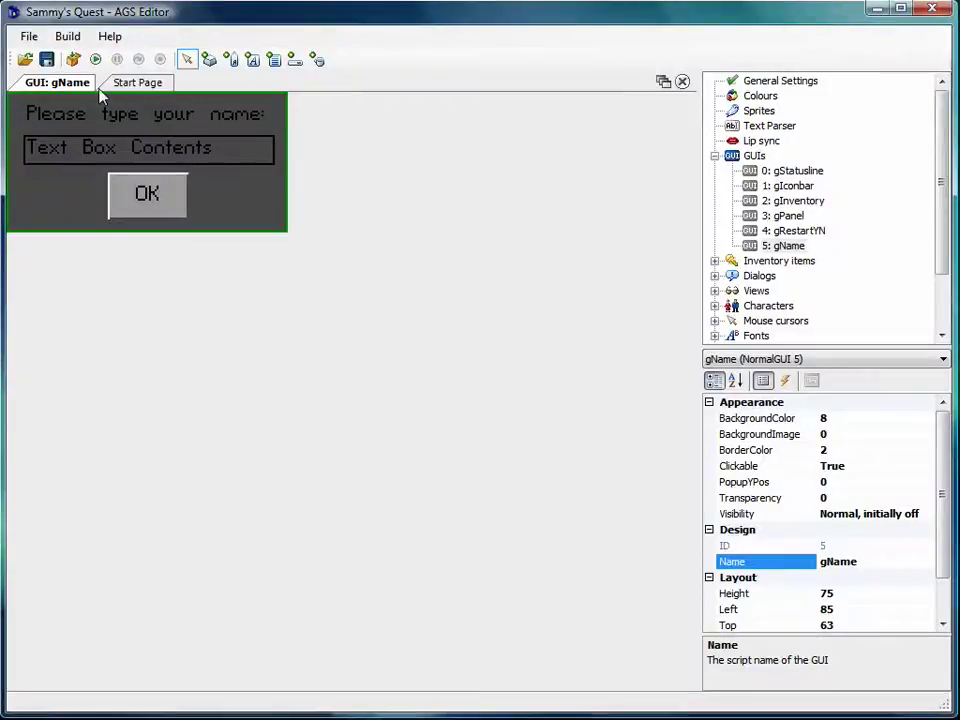
left_click(137, 82)
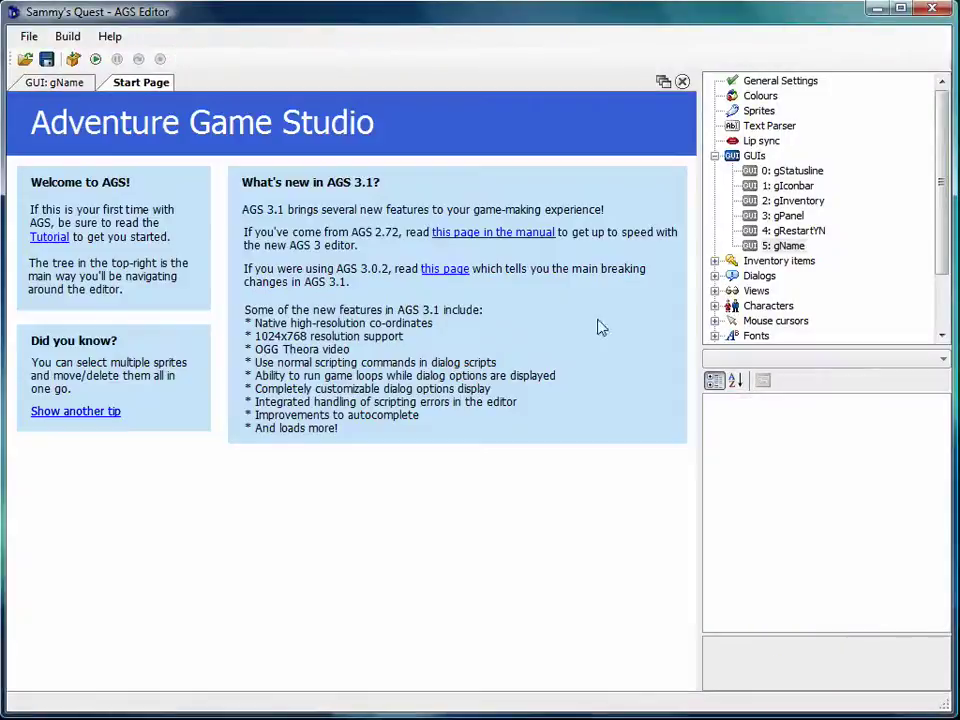
left_click(846, 332)
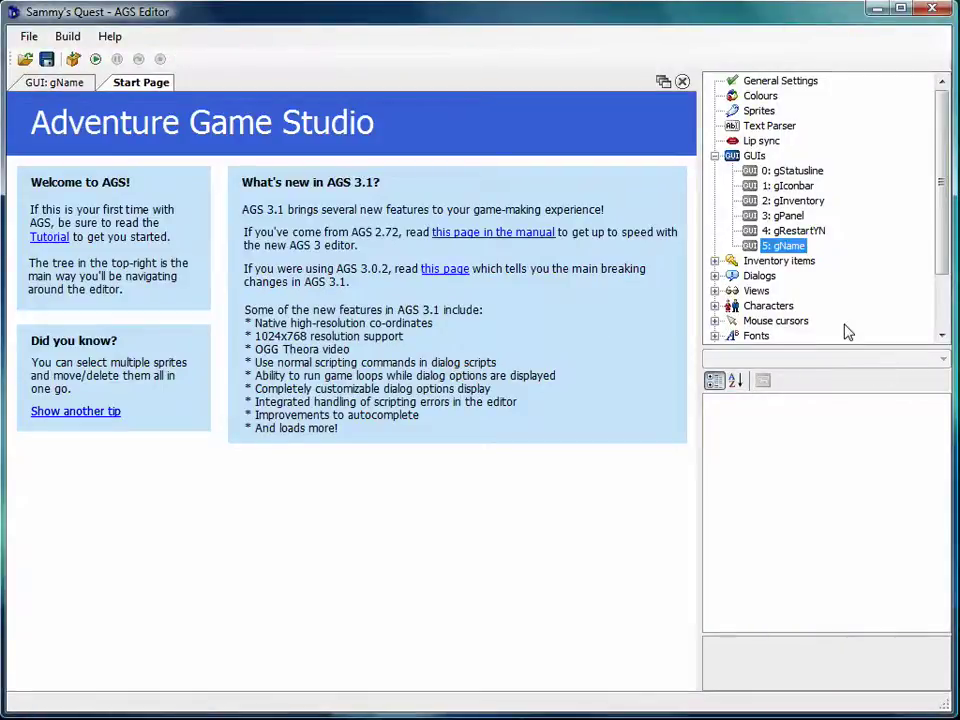
scroll(800, 320, "down", 2)
left_click(714, 320)
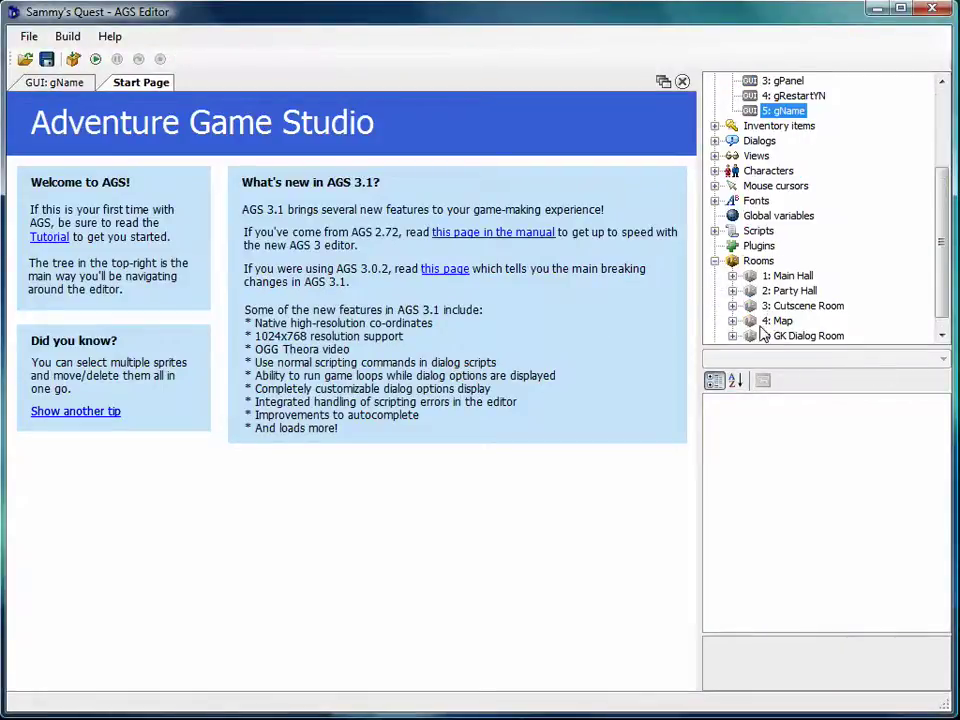
double_click(780, 278)
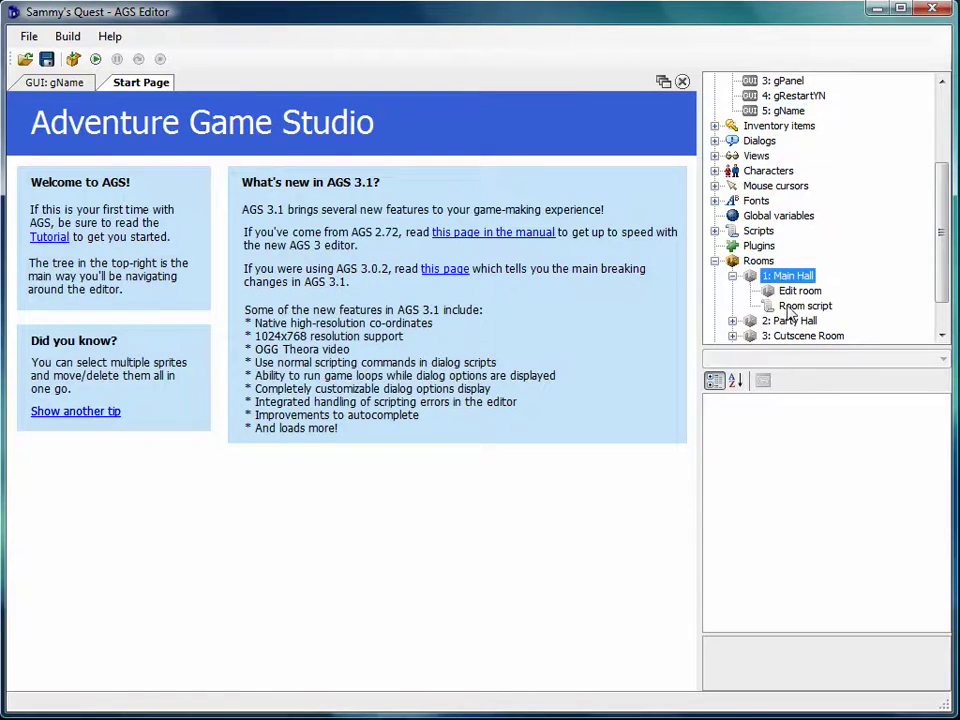
double_click(795, 306)
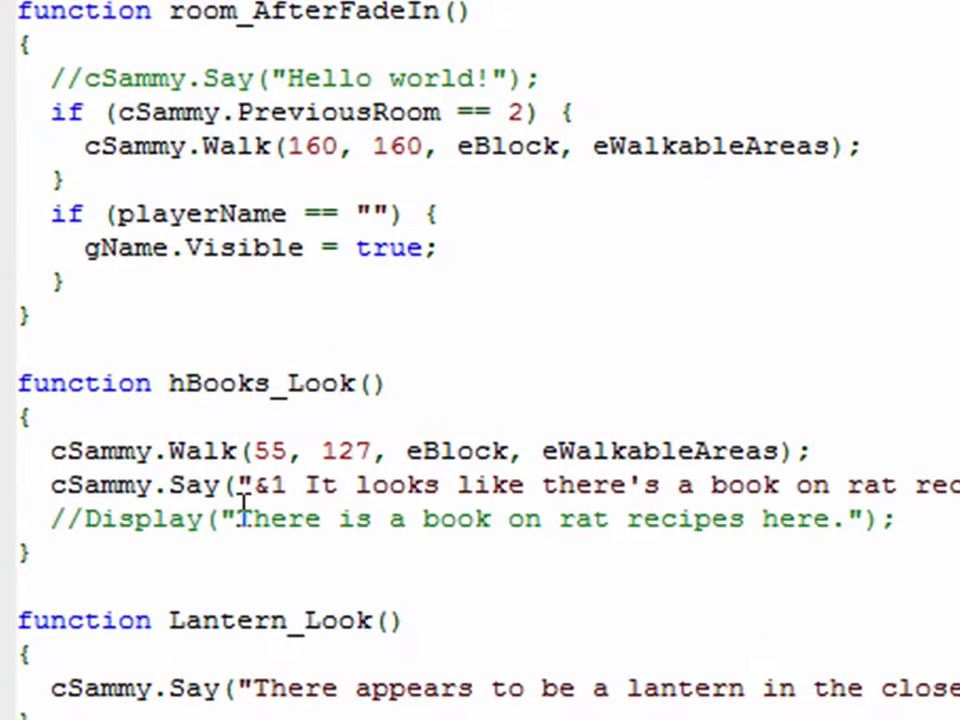
Step: In hBooks_Look, comment out the Walk and Say lines, uncomment Display, and run with F5
left_click(86, 503)
key("Up")
key("Up")
key("Left")
key("Left")
type("//")
key("Down")
key("Left")
key("Left")
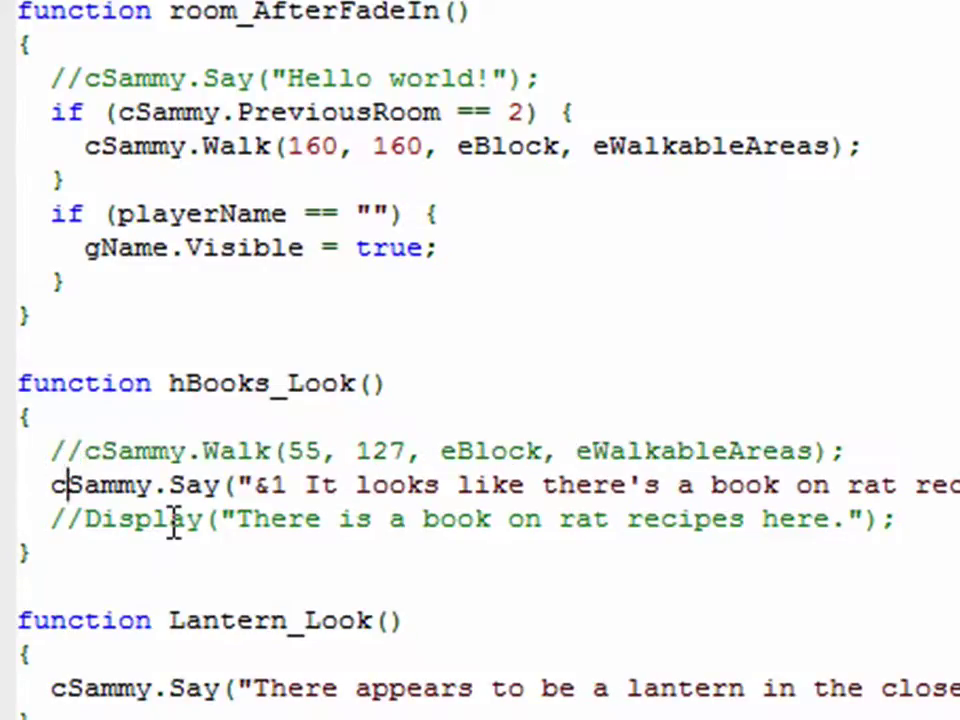
type("//")
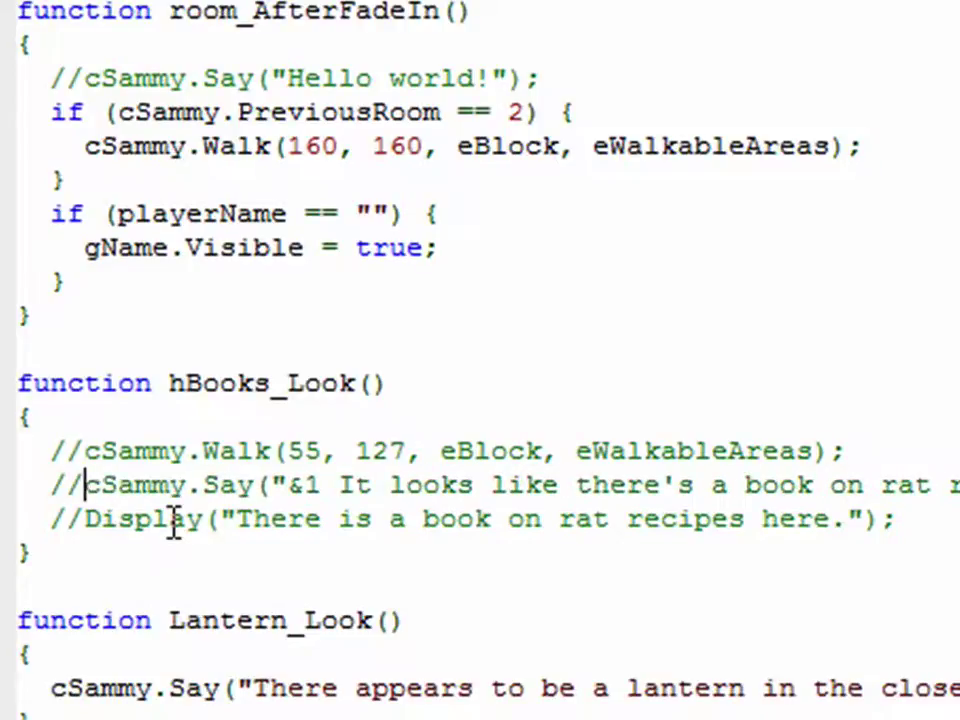
key("Down")
key("BackSpace")
key("BackSpace")
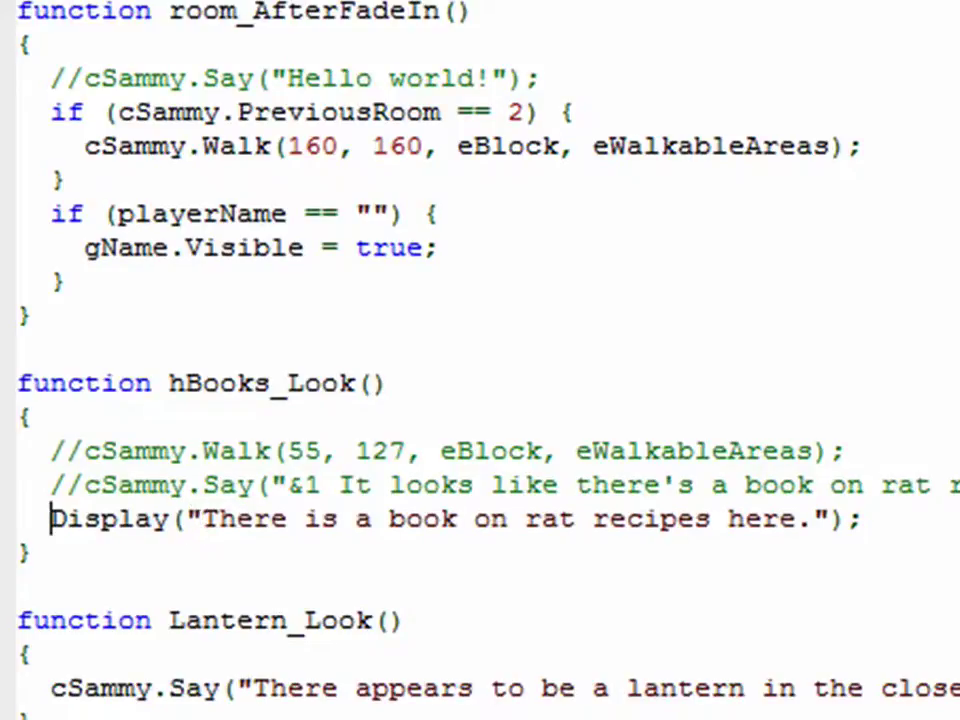
key("F5")
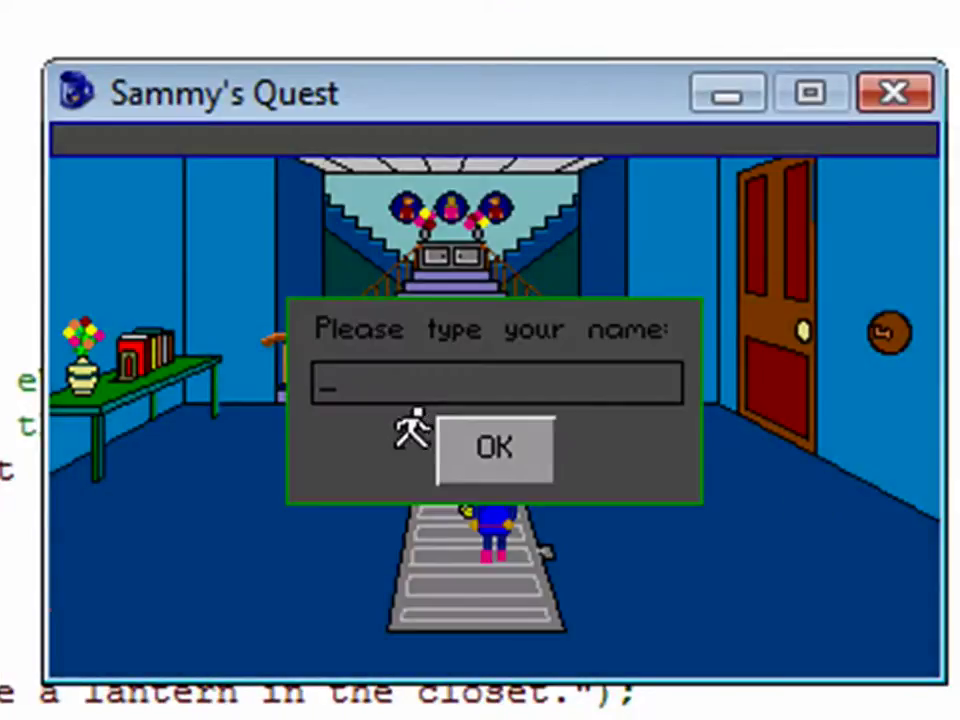
Step: Enter 'df' as the name, look at the books, and dismiss the rat-recipes message
type("df")
left_click(489, 439)
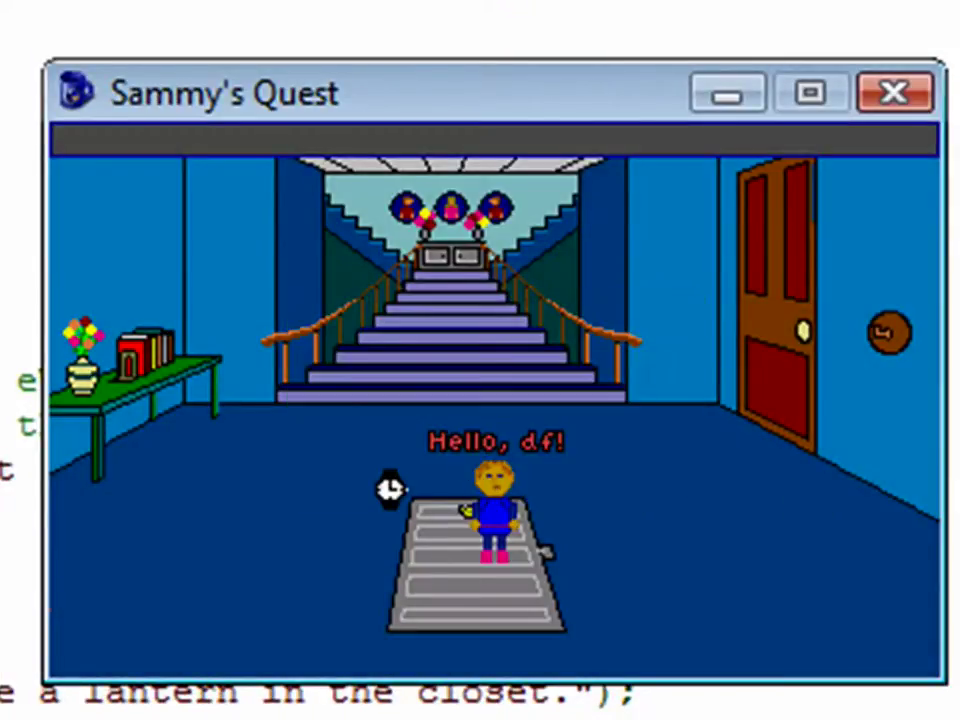
right_click(122, 379)
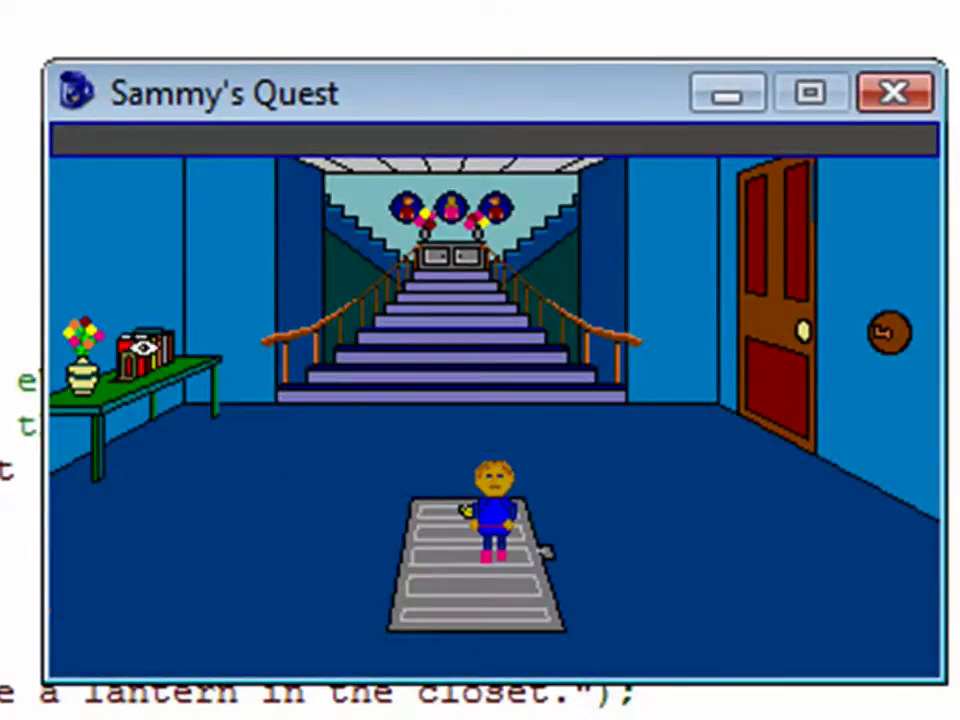
left_click(155, 348)
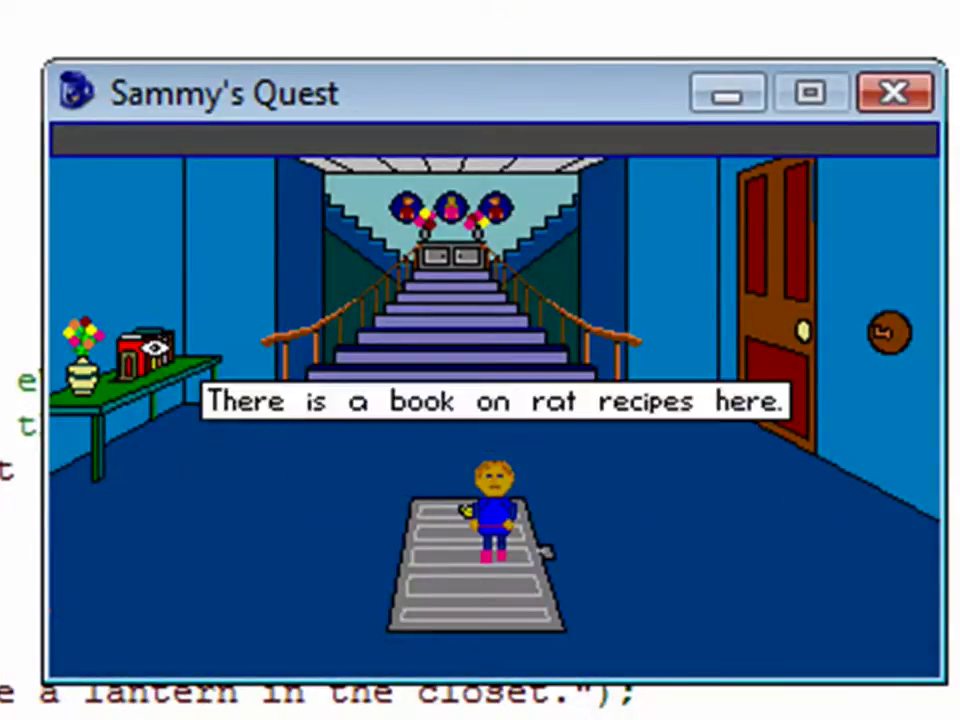
left_click(729, 315)
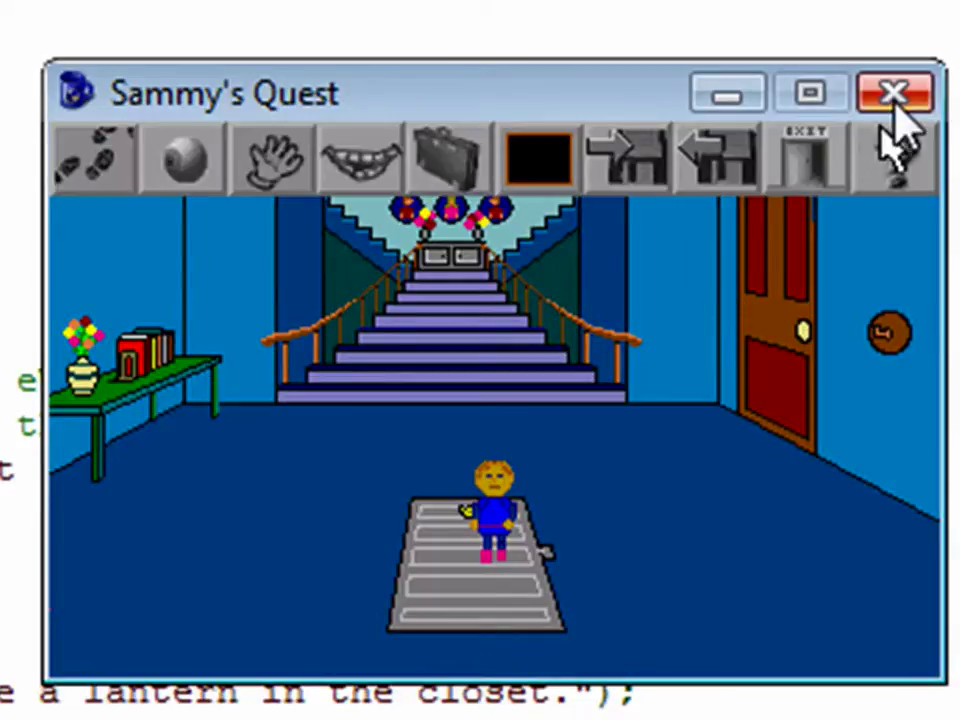
Step: Close the test run and return to the room1.asc script with the project tree at the top
left_click(893, 95)
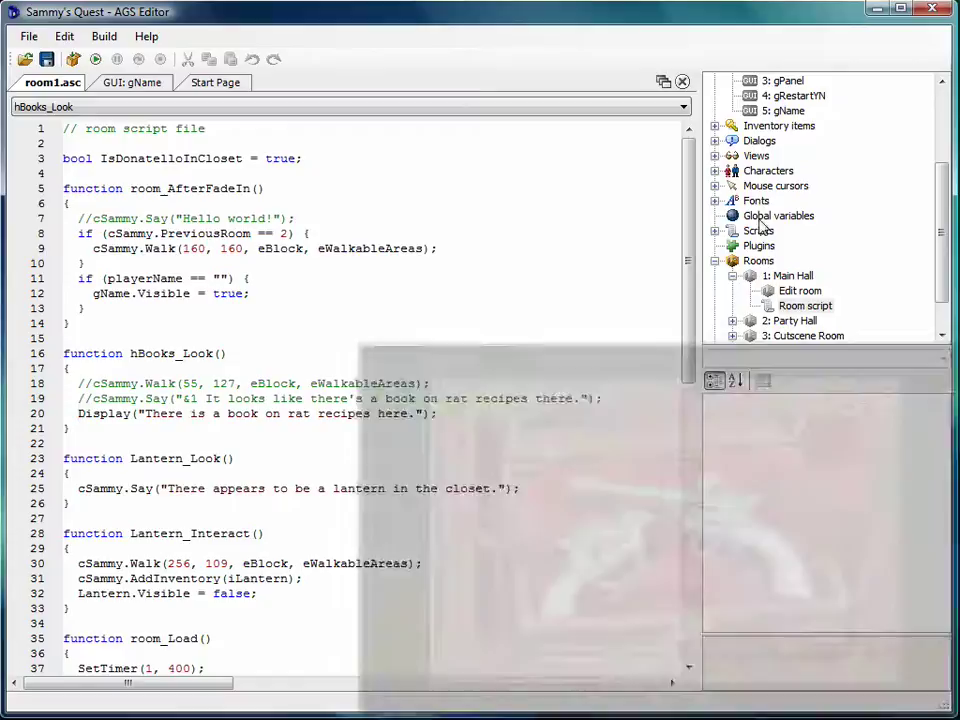
left_click_drag(938, 190, 945, 90)
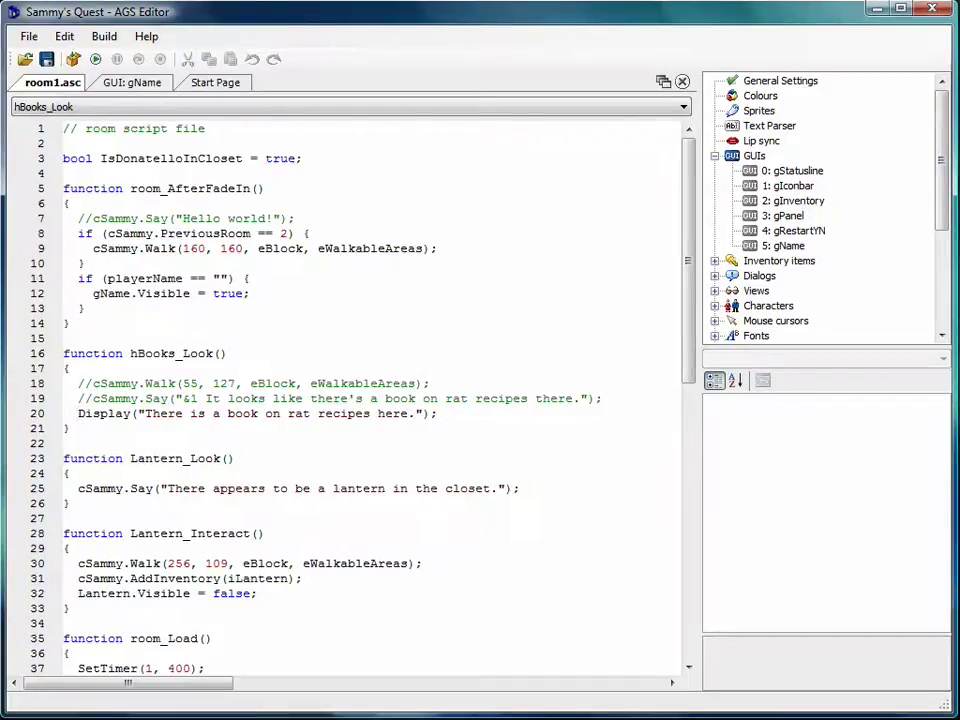
mouse_move(92, 418)
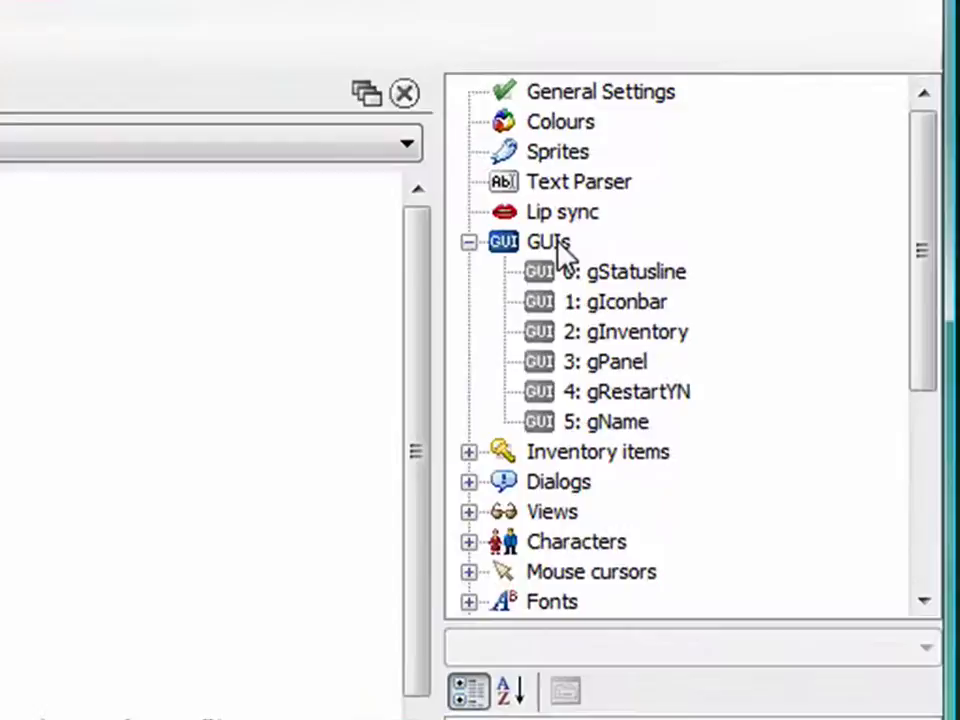
Step: Add a new text window GUI from the GUIs context menu
right_click(547, 243)
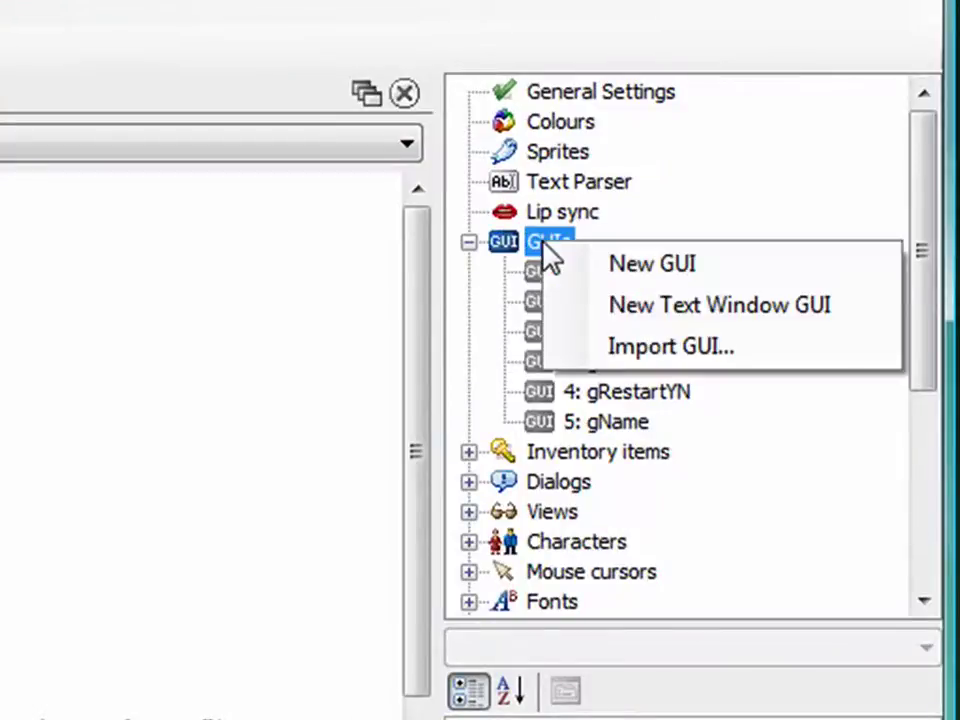
left_click(578, 307)
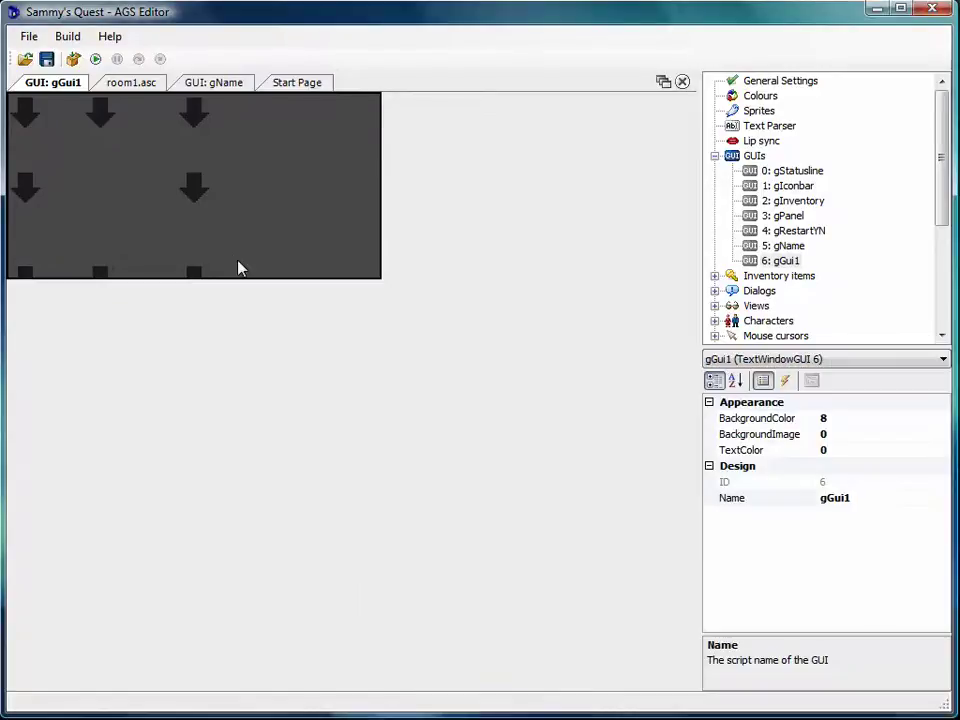
left_click(28, 112)
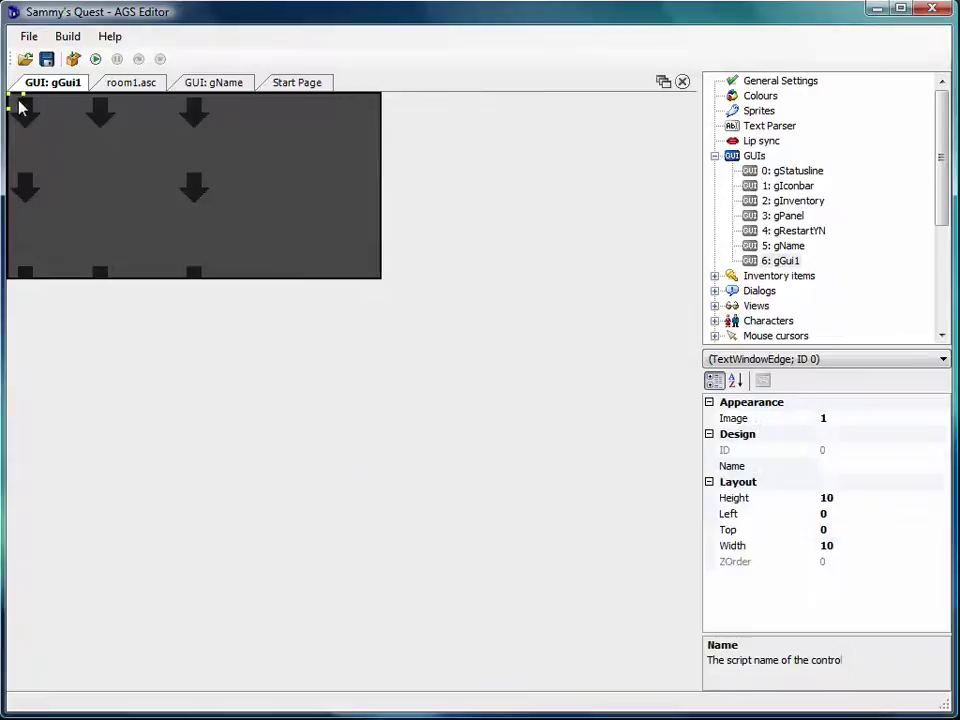
left_click(97, 108)
left_click(189, 109)
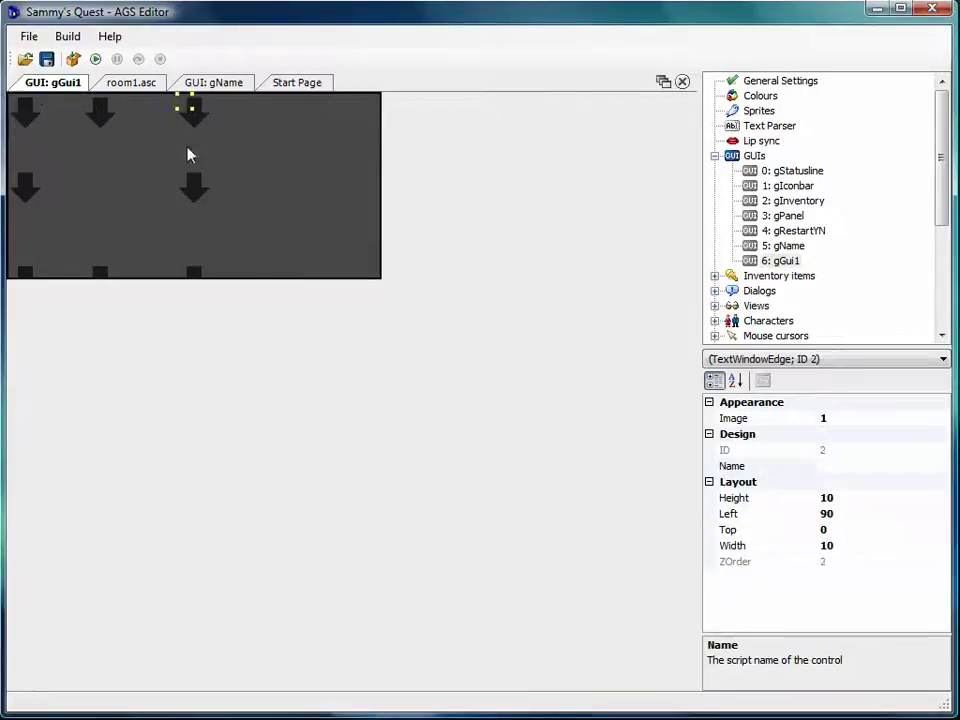
left_click(190, 182)
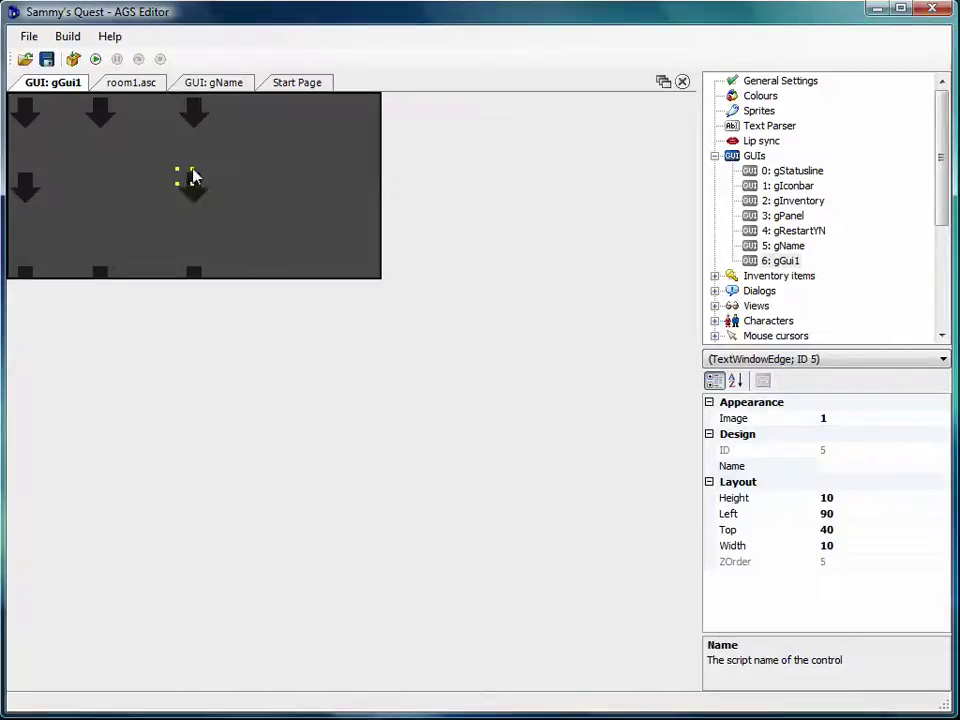
left_click(187, 272)
left_click(96, 272)
left_click(20, 272)
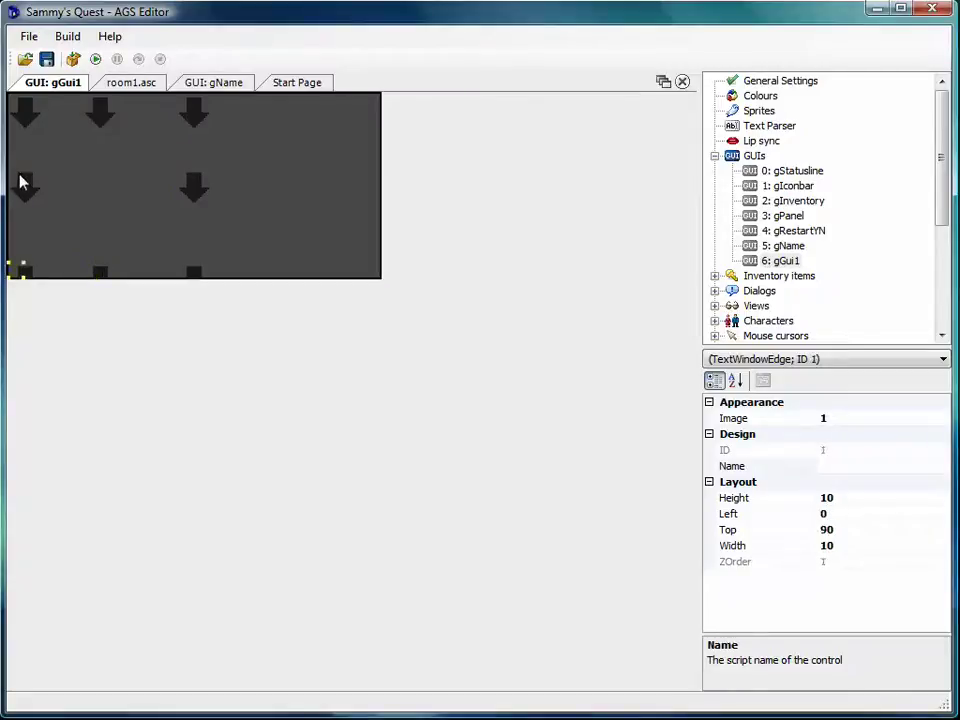
left_click(22, 182)
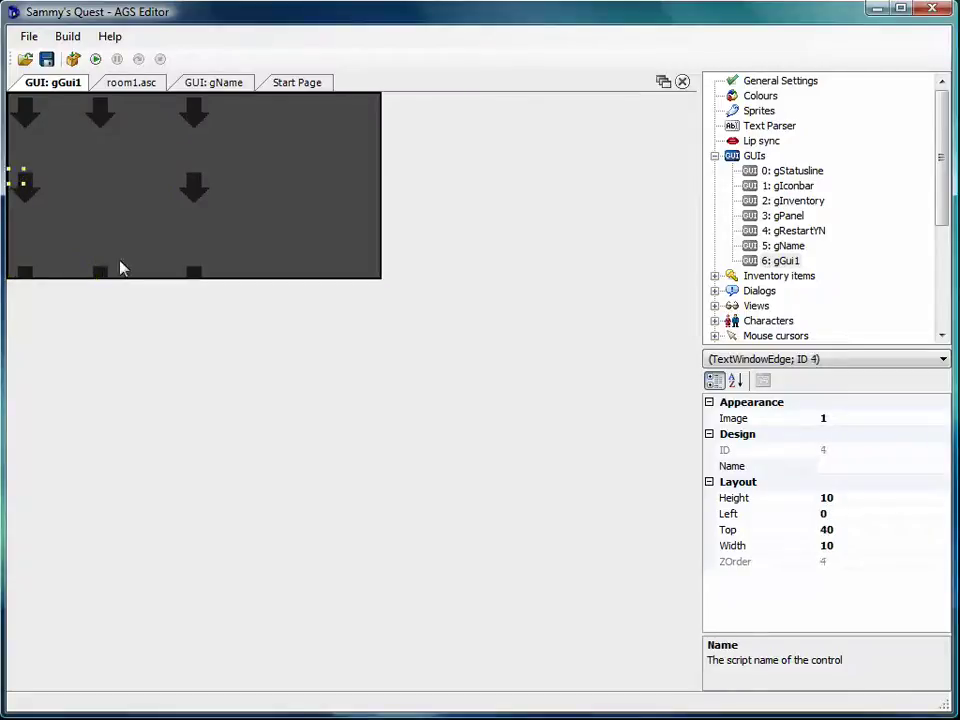
left_click(22, 105)
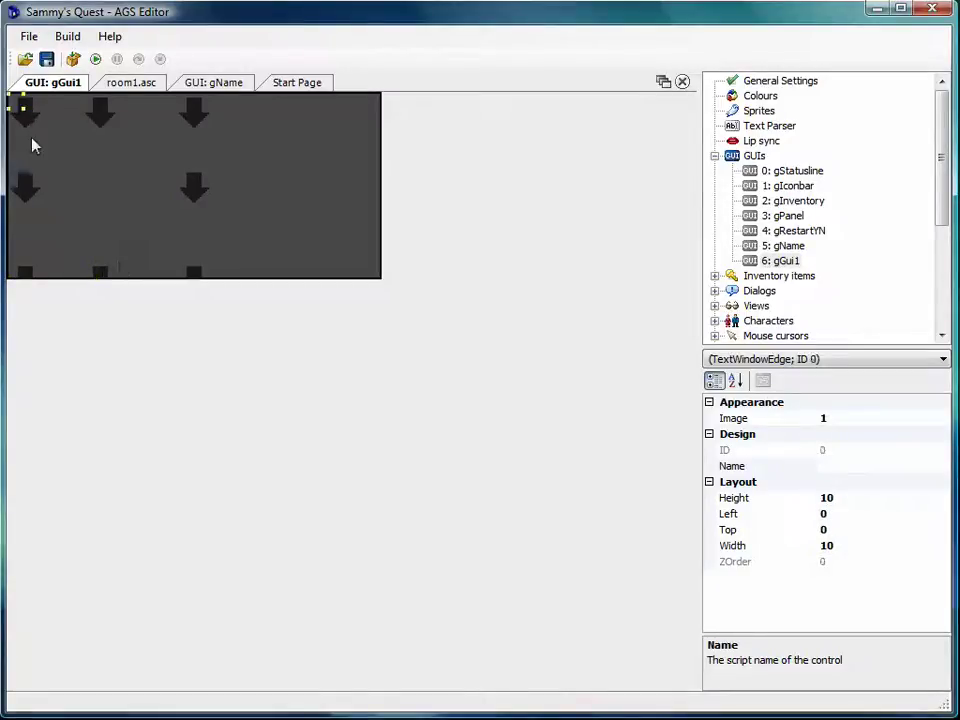
left_click(187, 104)
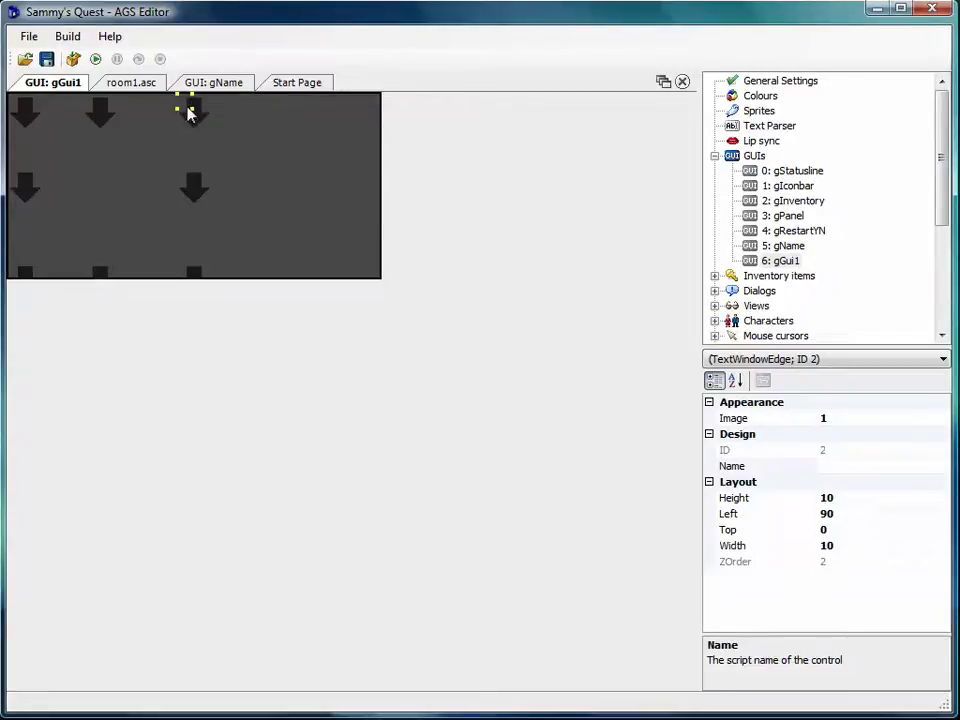
left_click(189, 273)
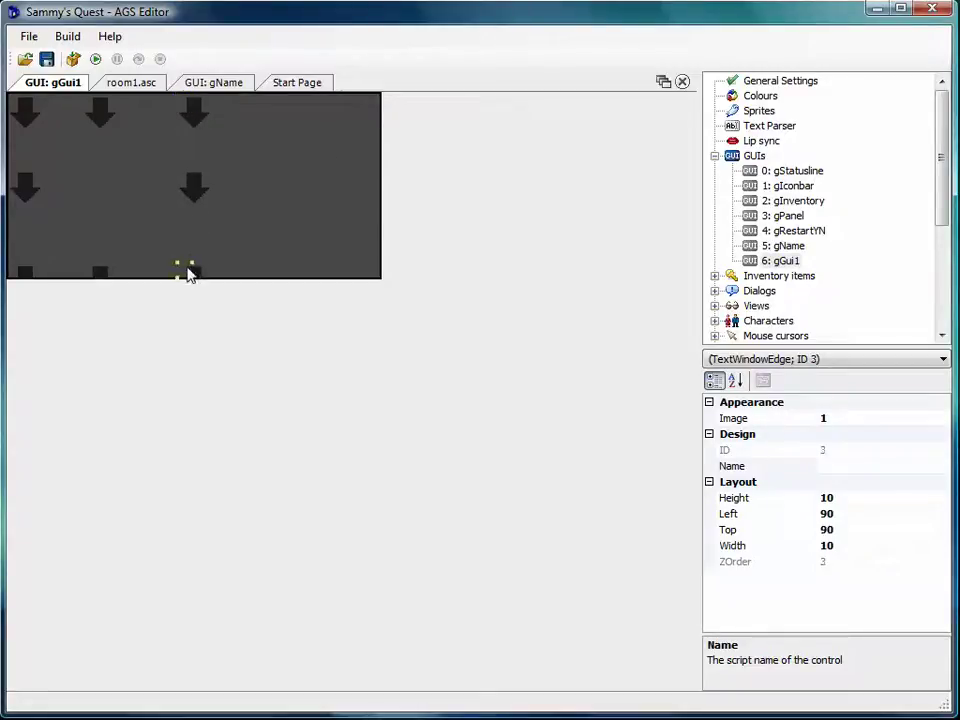
left_click(28, 273)
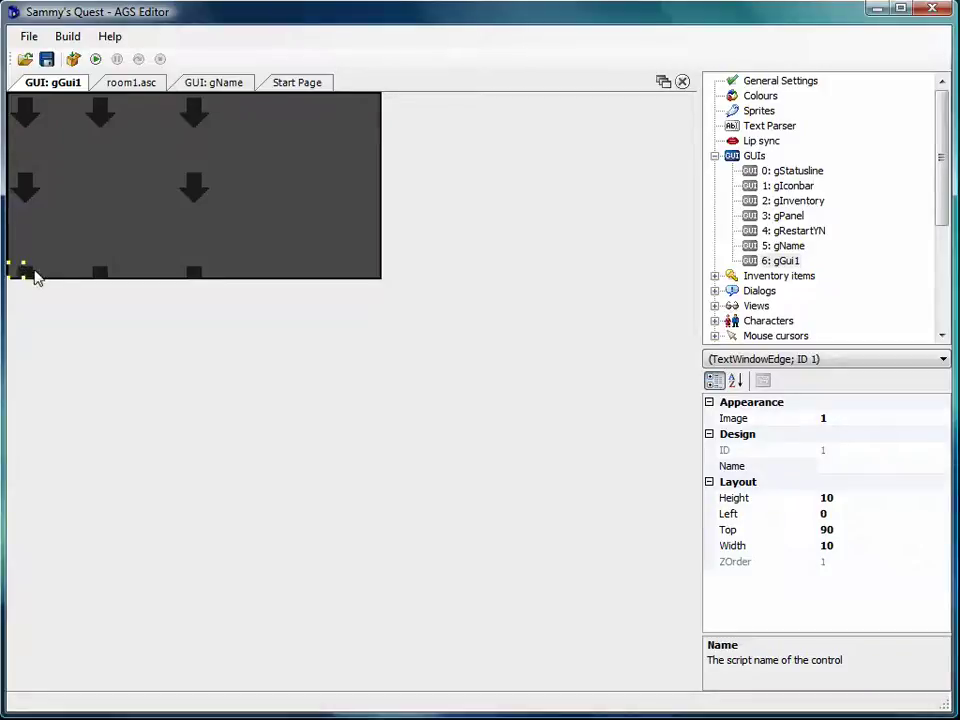
left_click(96, 270)
left_click(14, 180)
left_click(100, 108)
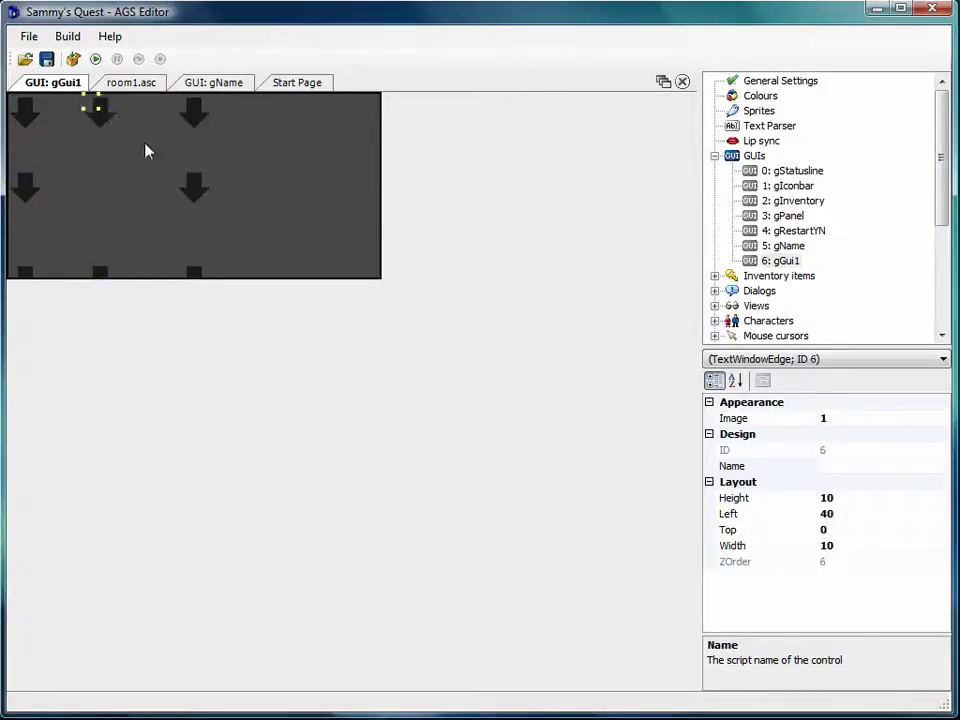
left_click(189, 183)
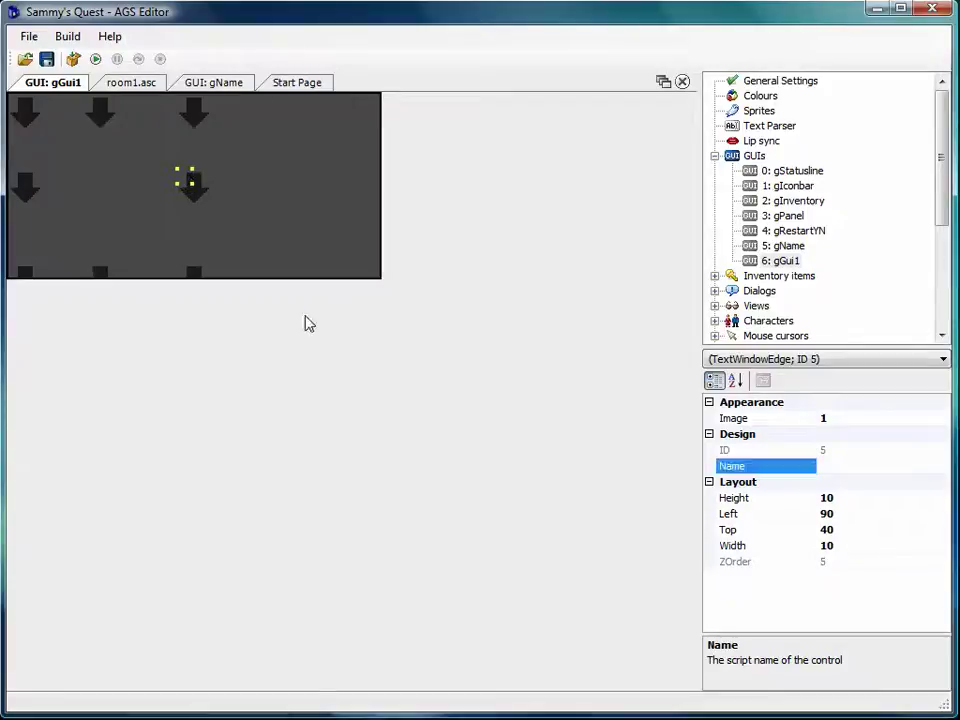
double_click(743, 112)
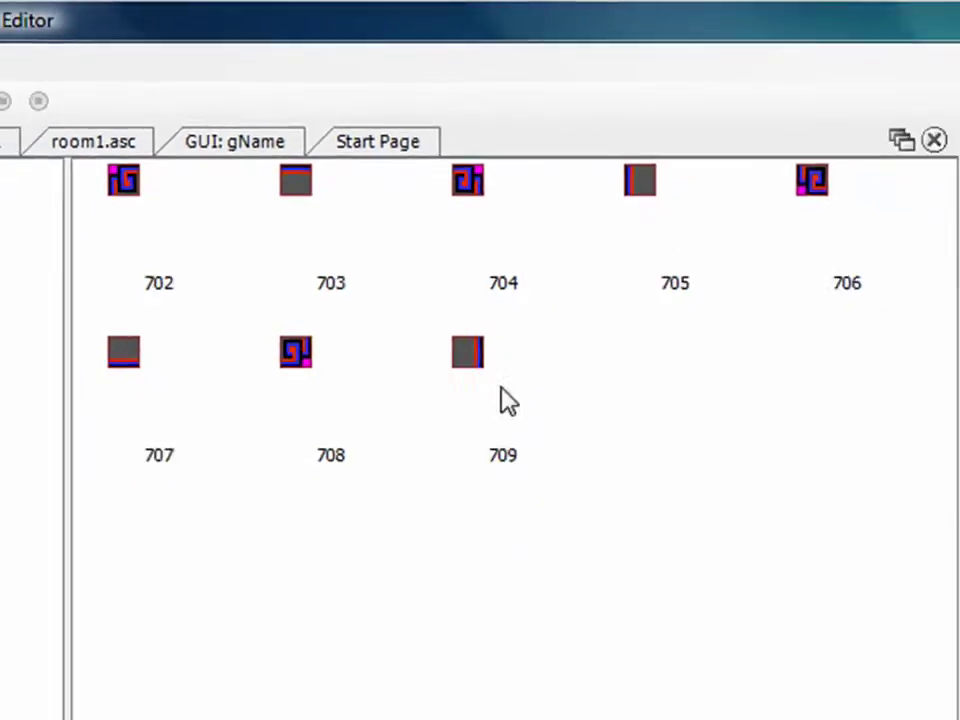
left_click(101, 90)
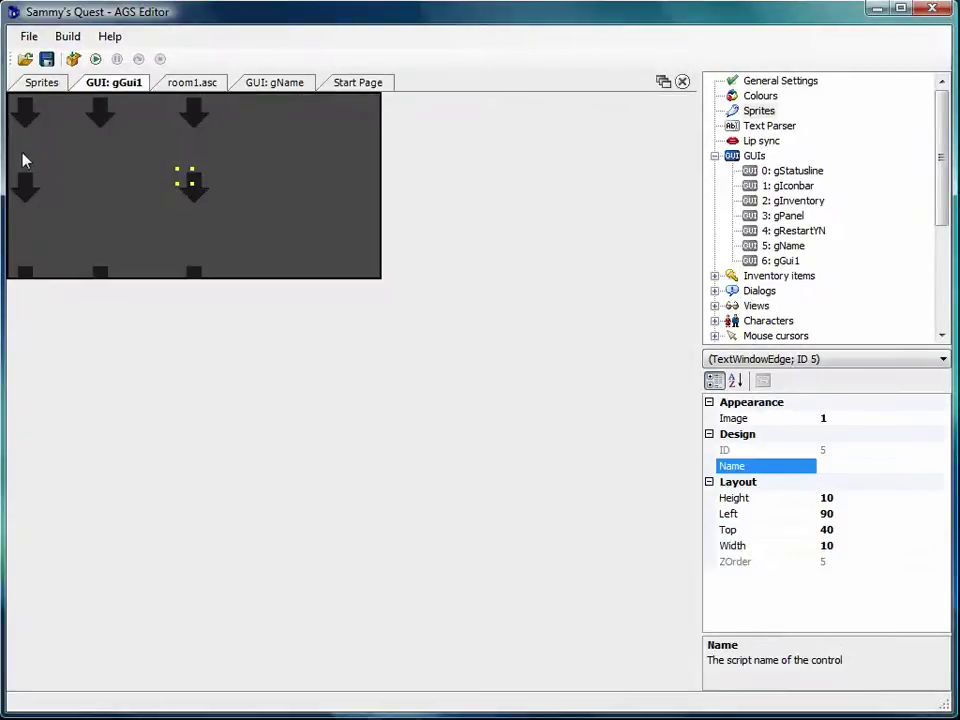
Step: Give the top-left corner piece sprite 702 from the GUI Graphics set
left_click(14, 106)
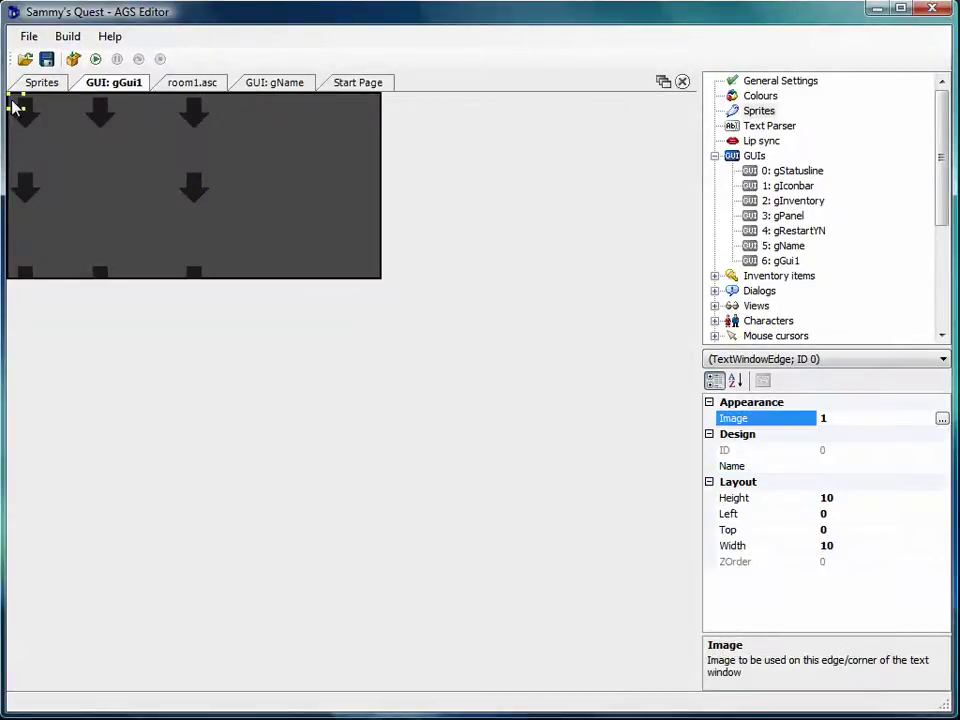
left_click(838, 418)
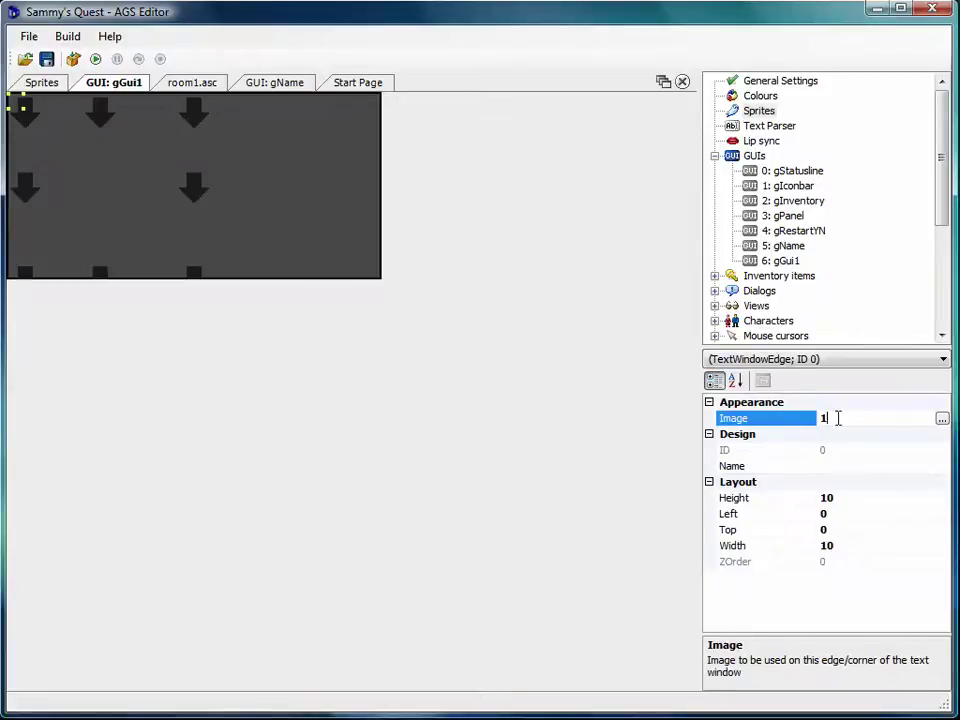
left_click(943, 419)
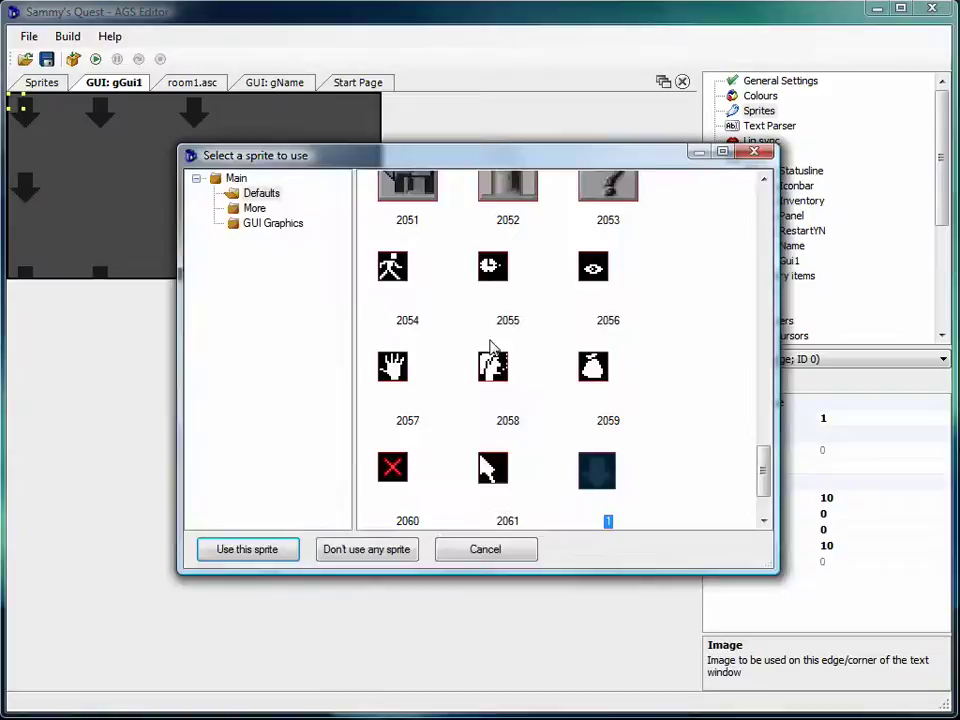
left_click(260, 225)
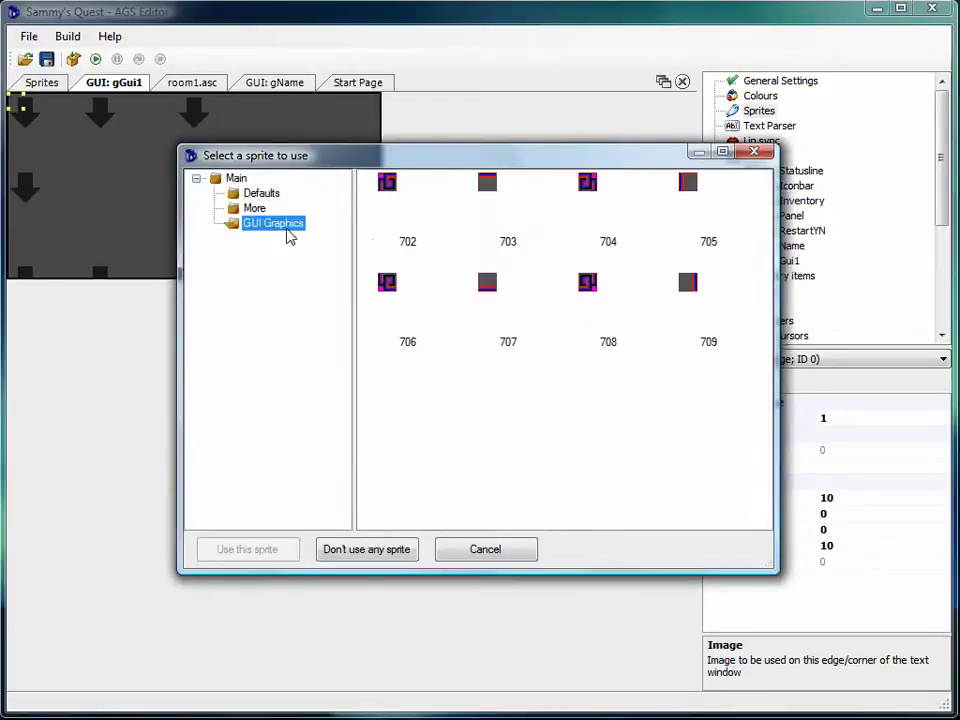
left_click(387, 188)
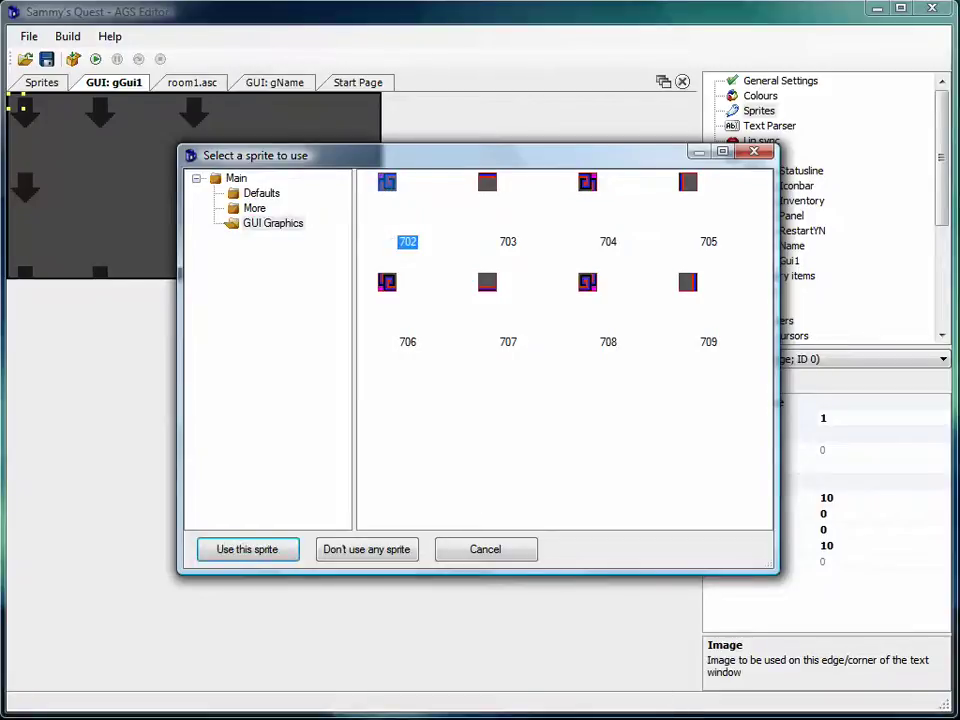
left_click(756, 636)
left_click(379, 420)
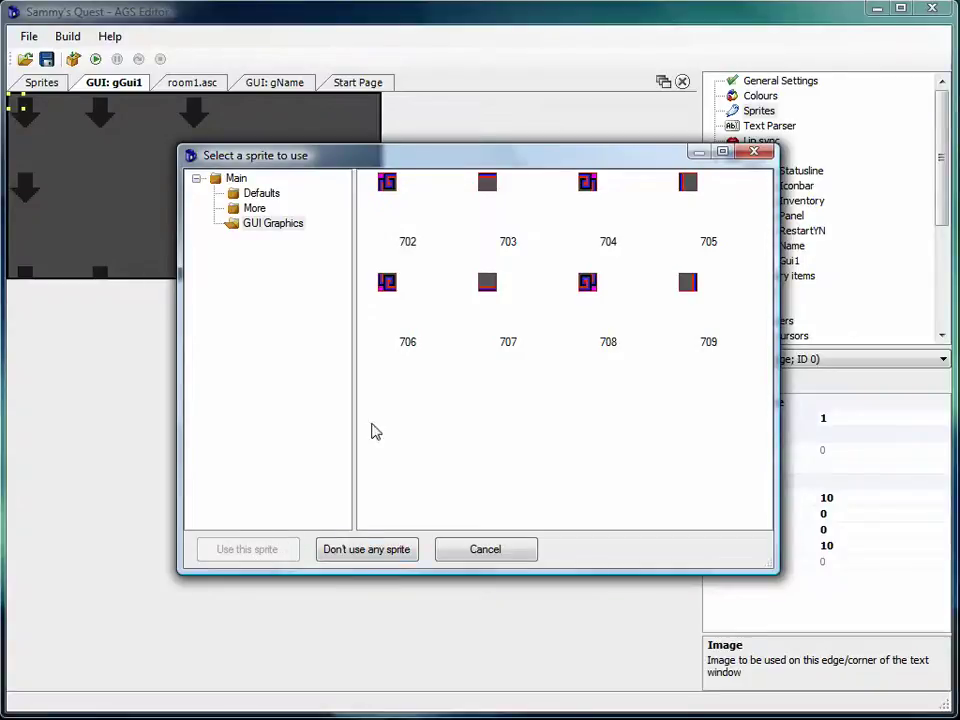
left_click(399, 189)
left_click(285, 559)
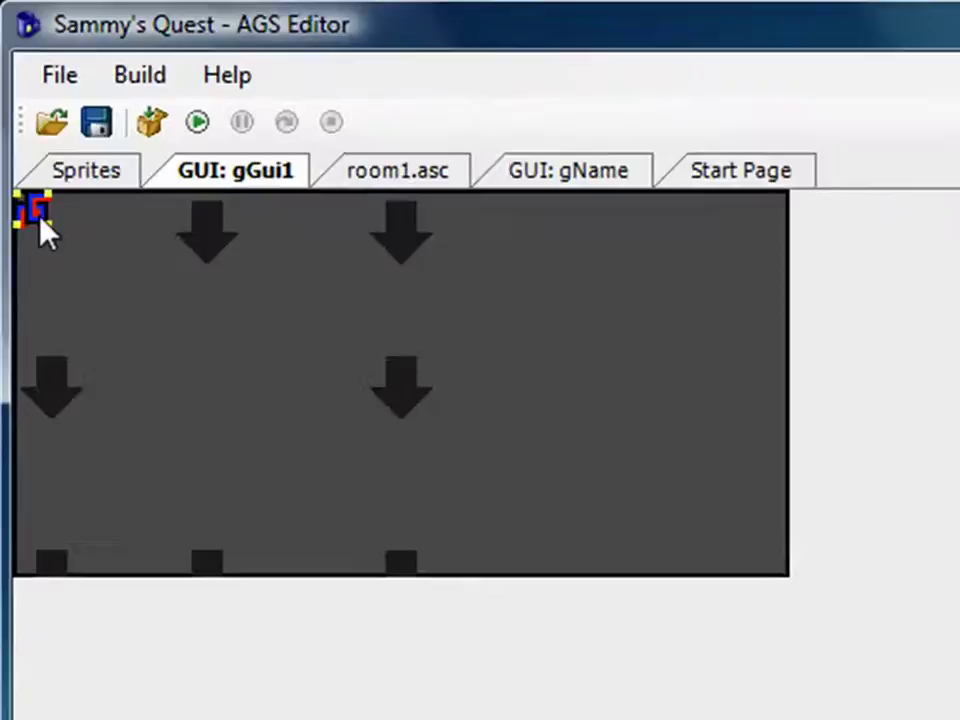
Step: Apply GUI Graphics border sprites to the top edge and top-right corner
left_click(195, 218)
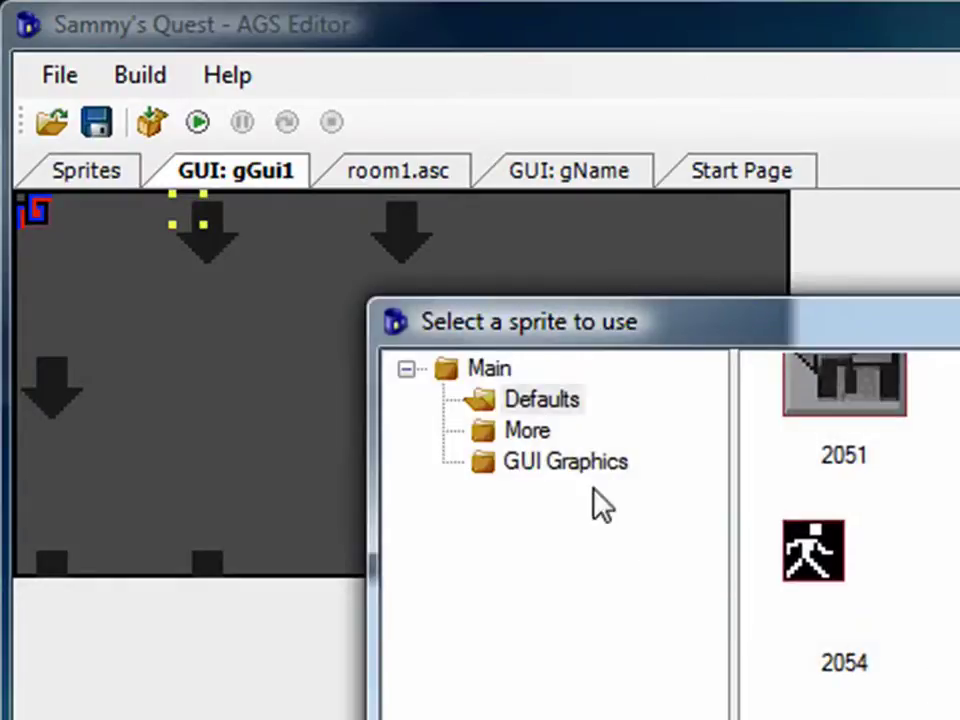
left_click(565, 461)
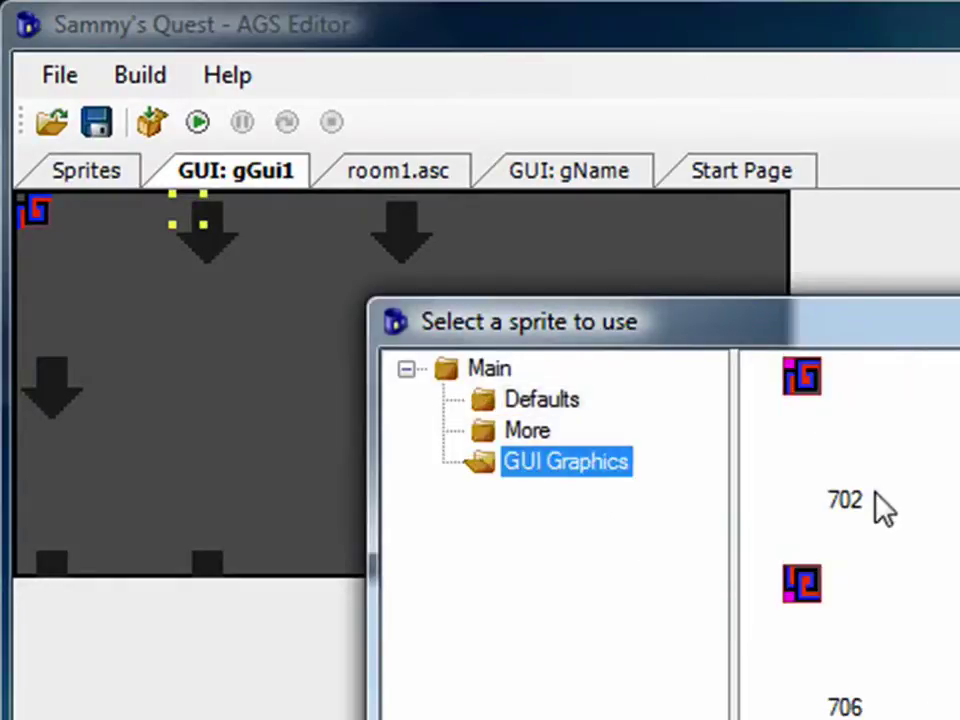
key("Return")
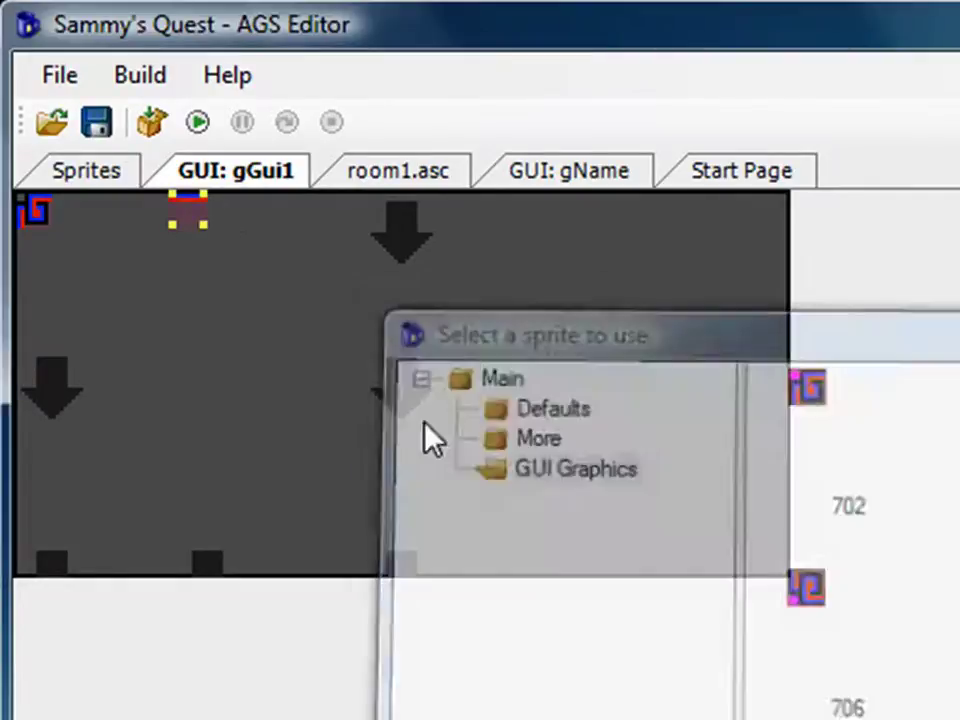
left_click(385, 222)
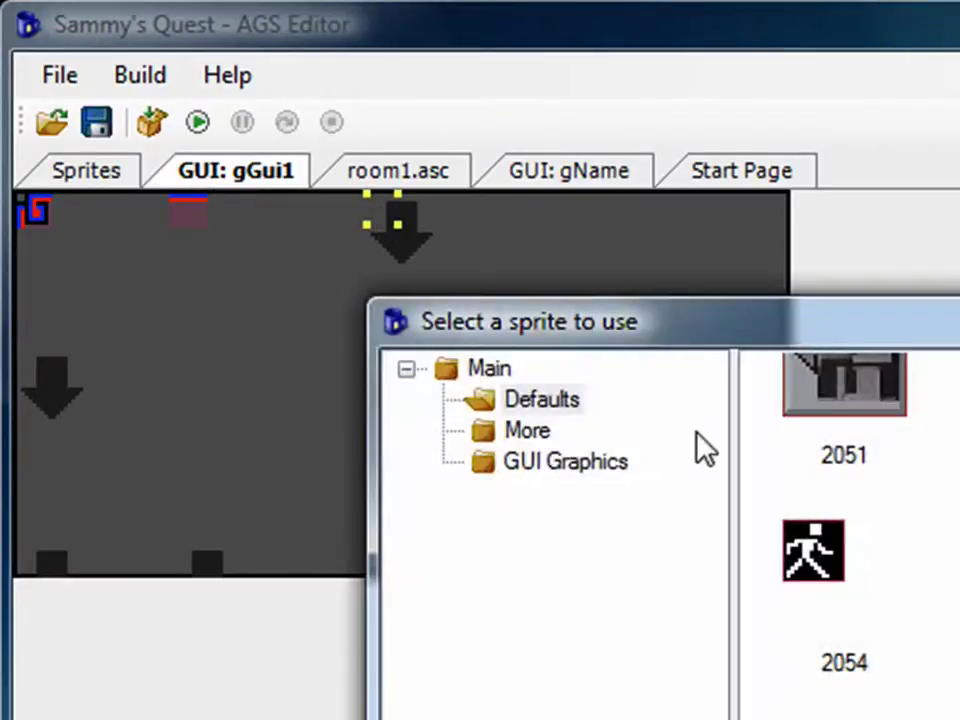
left_click(562, 463)
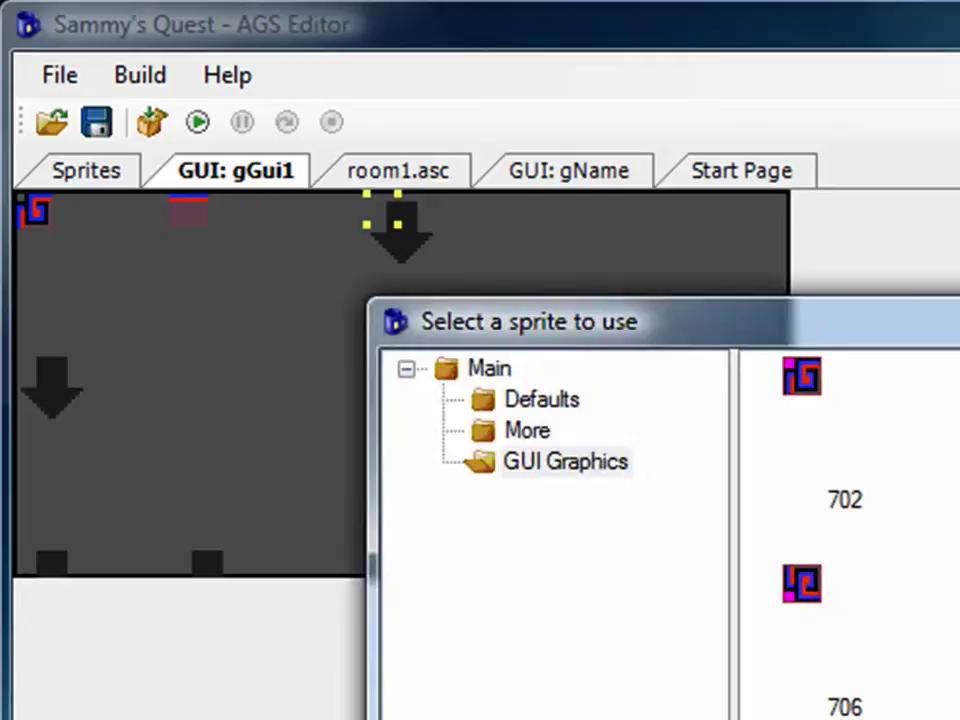
key("Return")
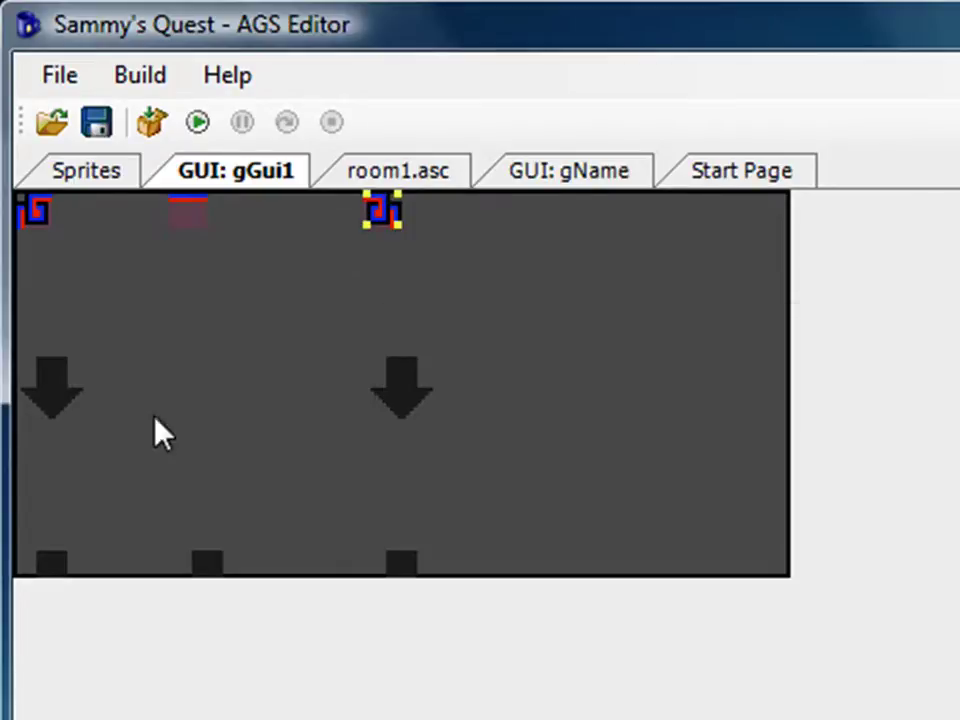
Step: Apply a border sprite to the left edge and pick one for the right edge
left_click(30, 375)
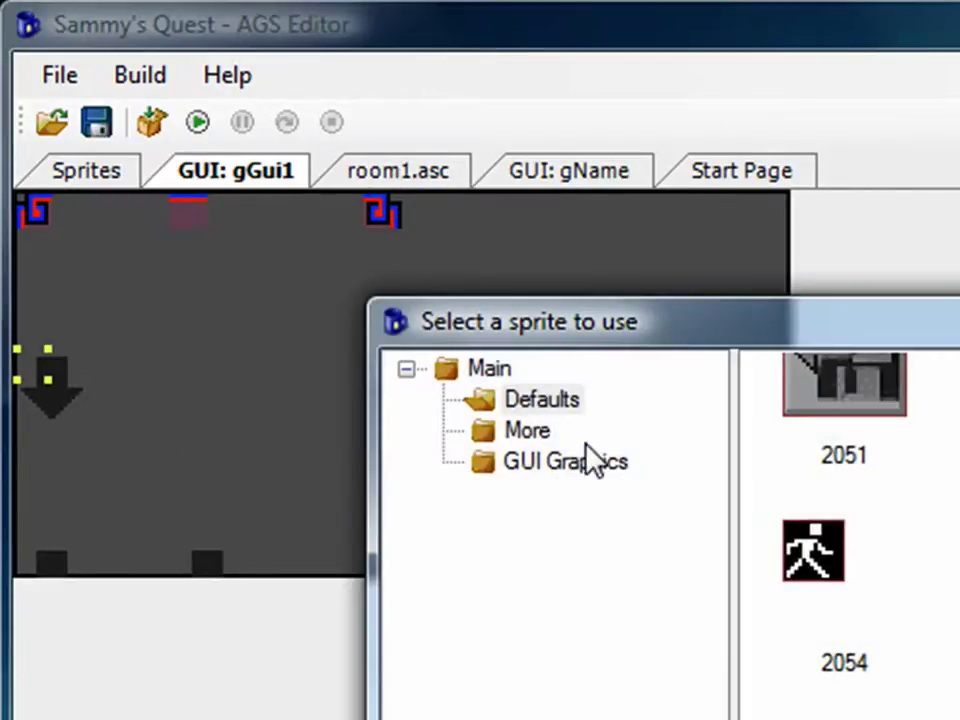
left_click(560, 466)
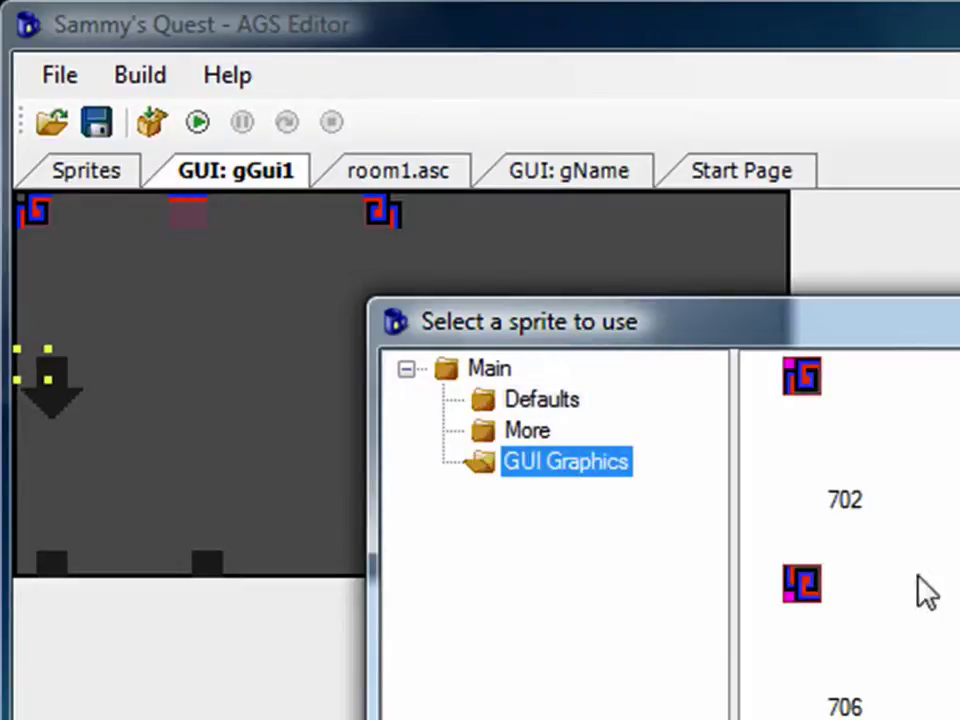
key("Tab")
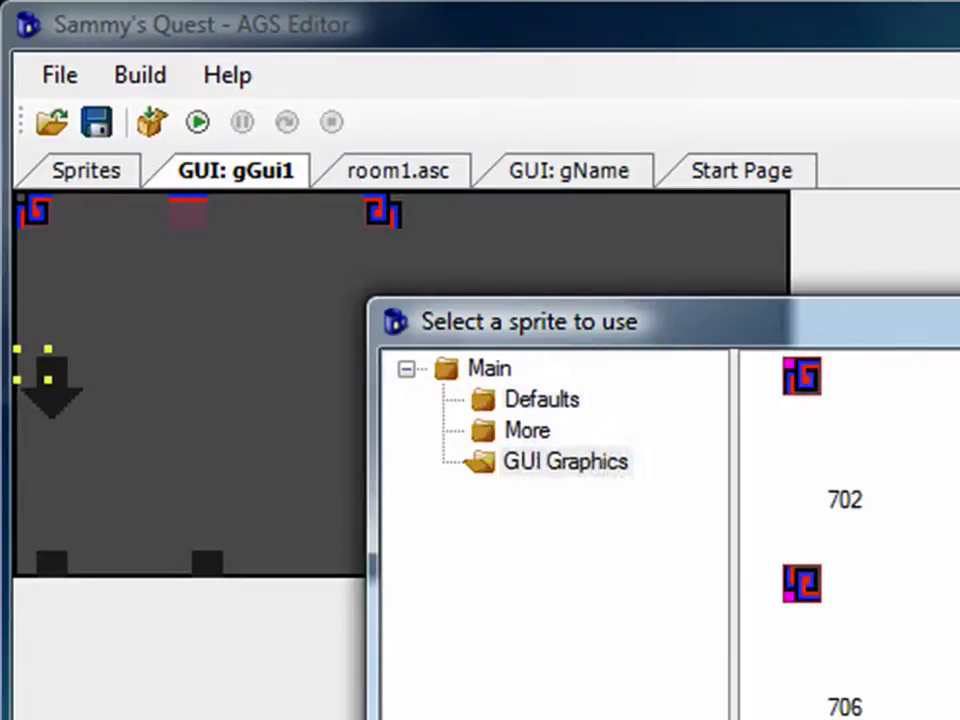
key("Return")
left_click(396, 378)
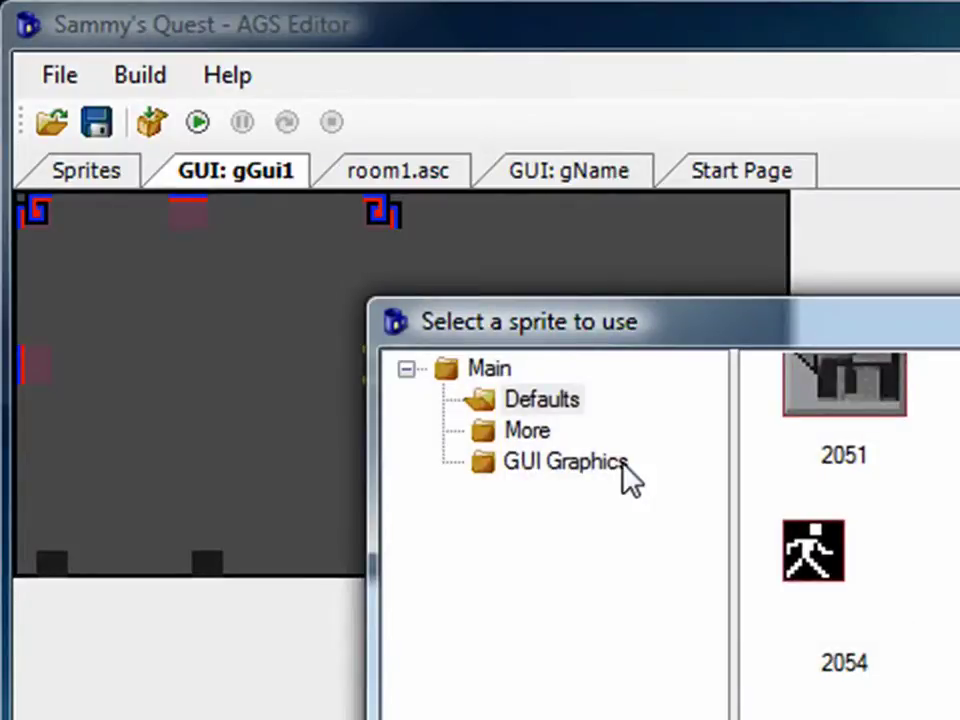
left_click(623, 462)
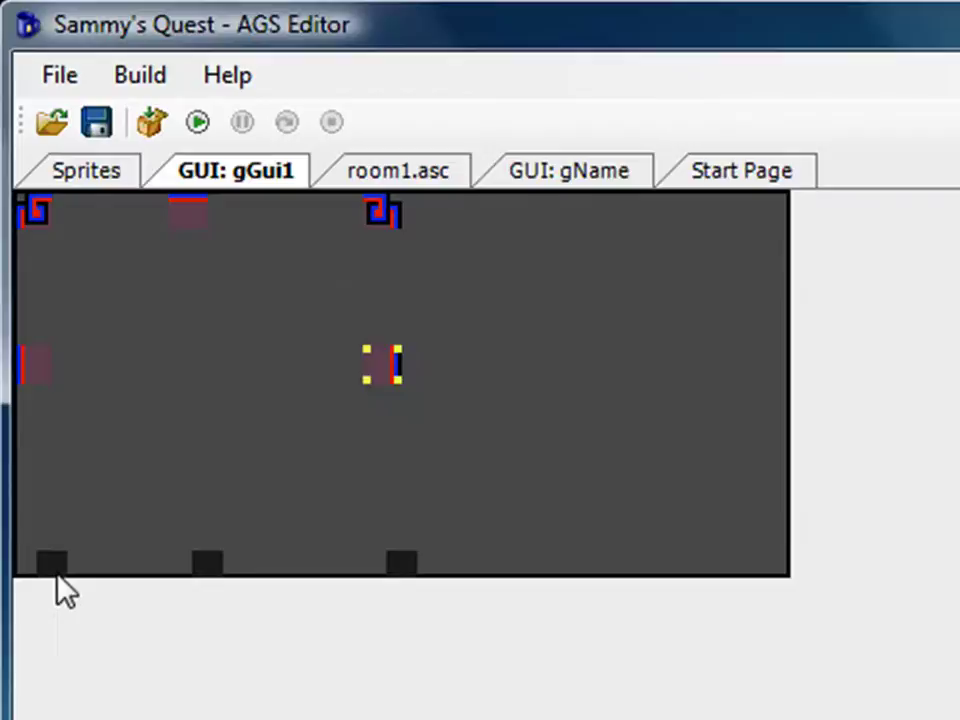
Step: Give the bottom-left corner piece sprite 706 from GUI Graphics
left_click(42, 558)
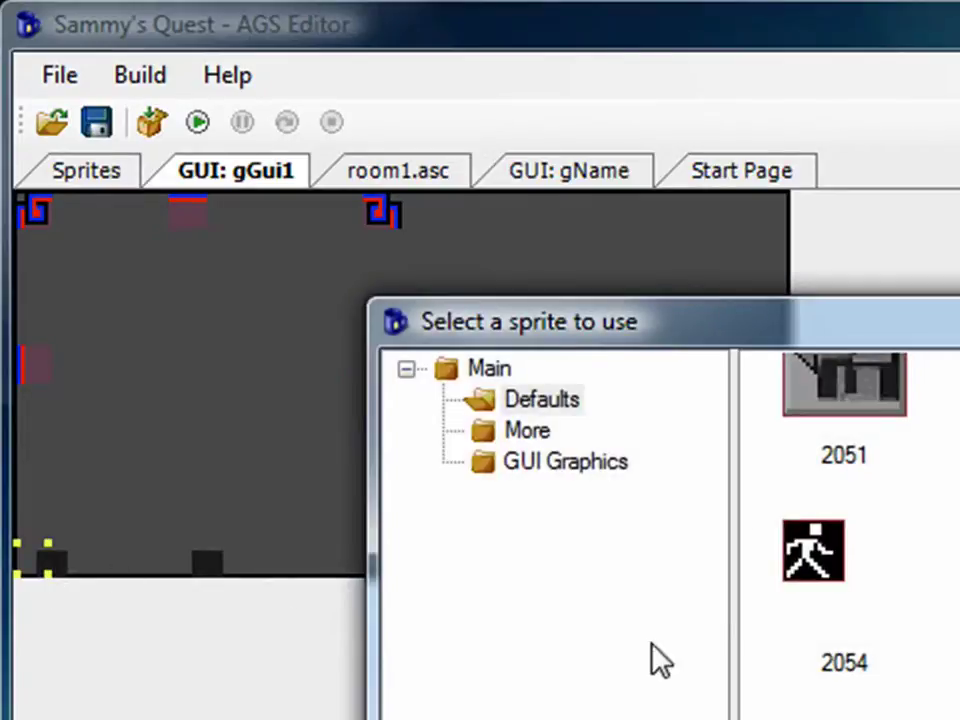
left_click(580, 465)
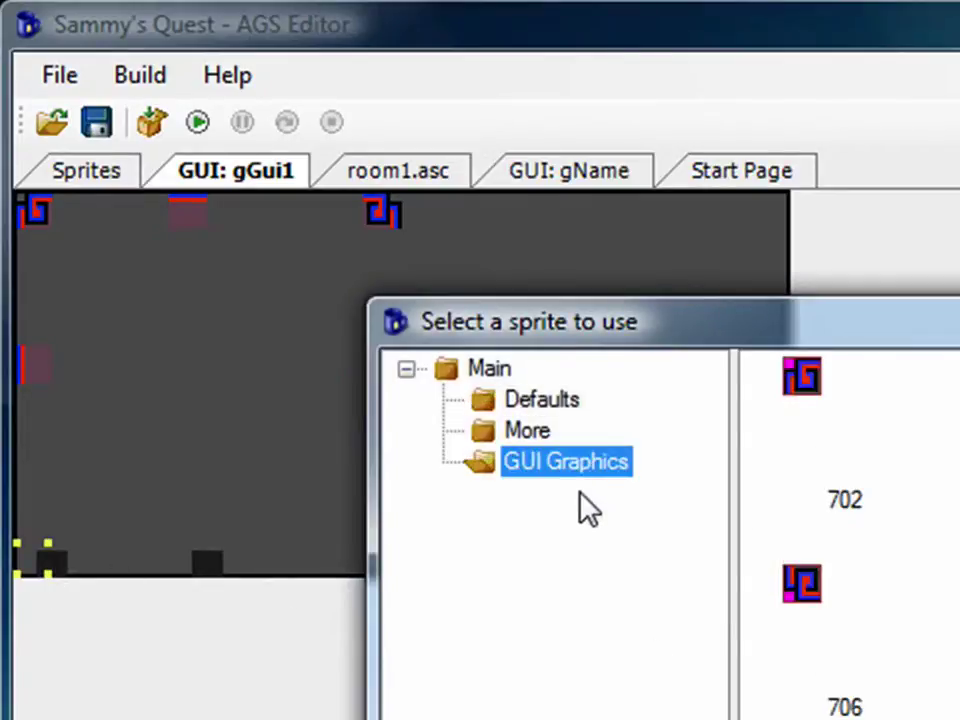
left_click(795, 592)
key("Return")
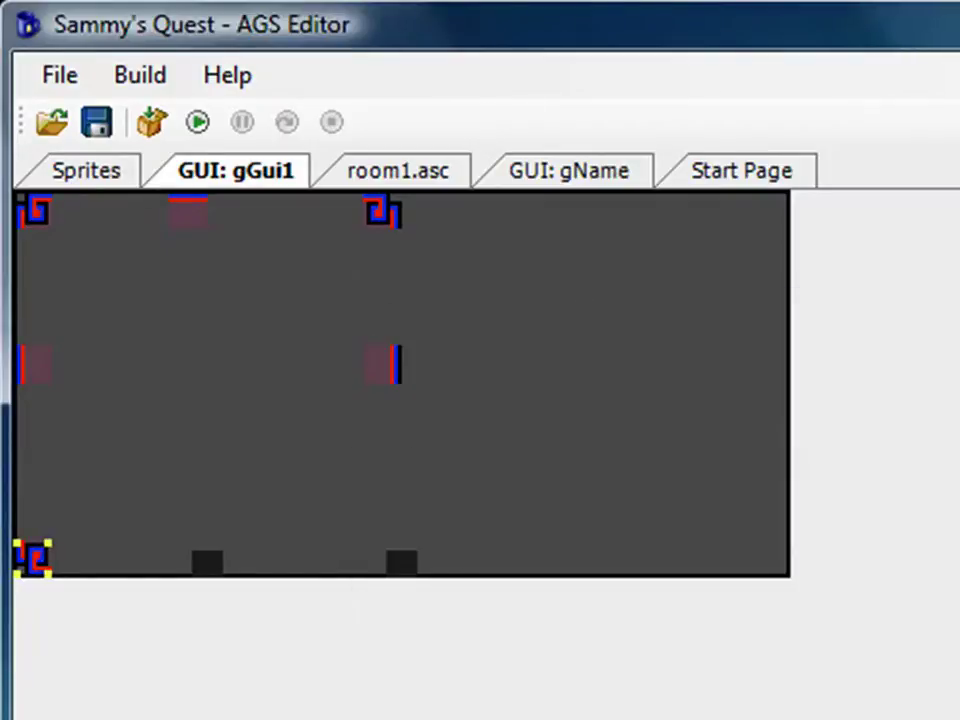
Step: Apply GUI Graphics border sprites to the bottom edge and bottom-right corner
left_click(205, 564)
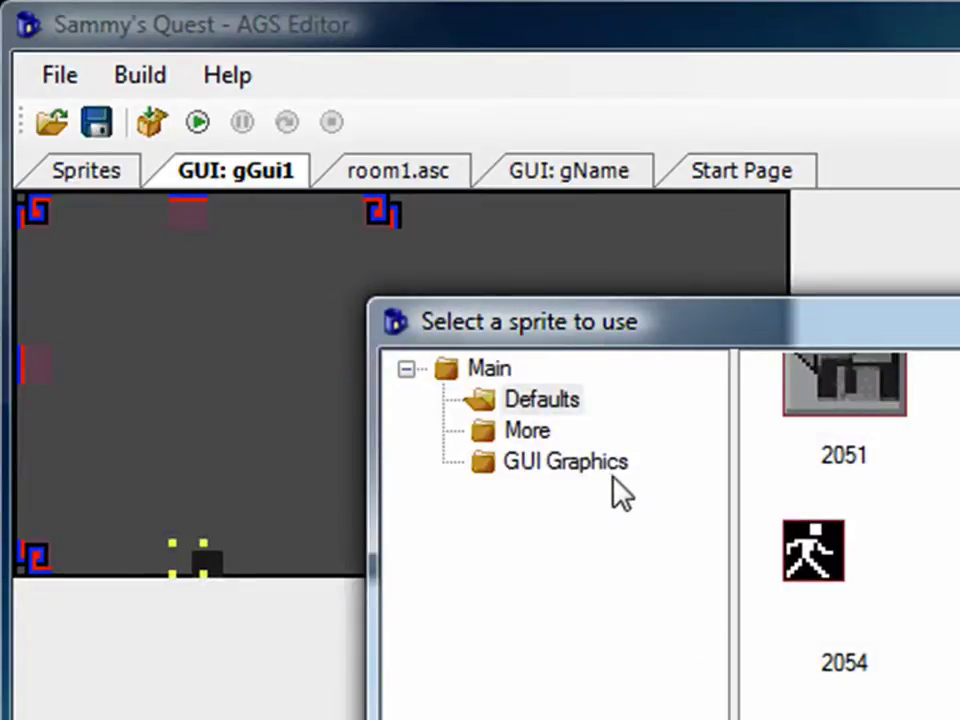
left_click(600, 463)
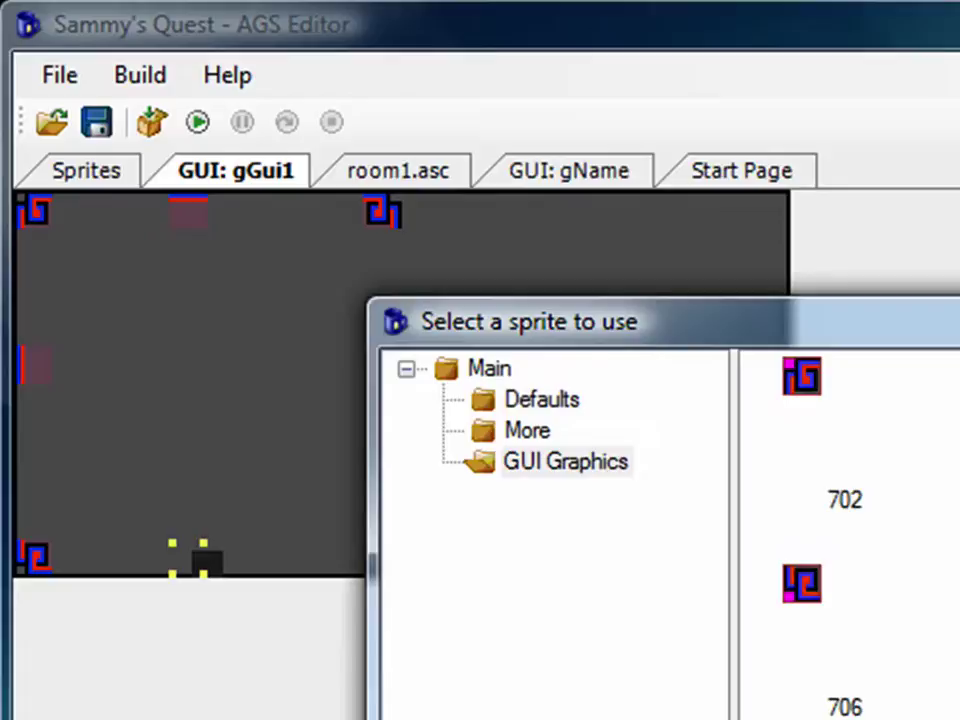
key("Return")
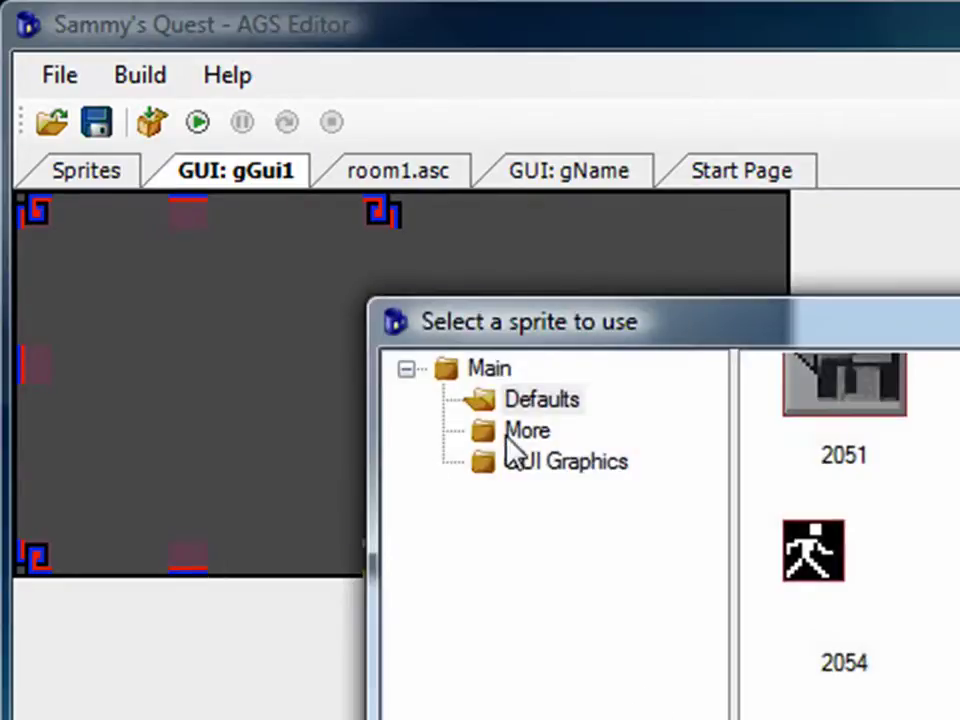
left_click(520, 433)
left_click(560, 462)
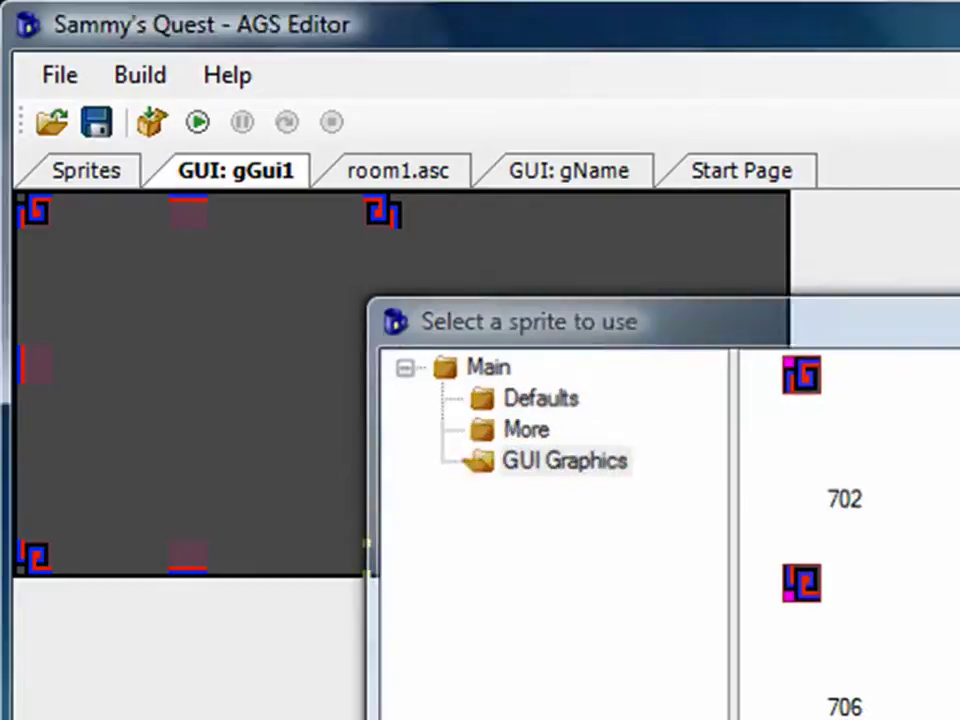
key("Return")
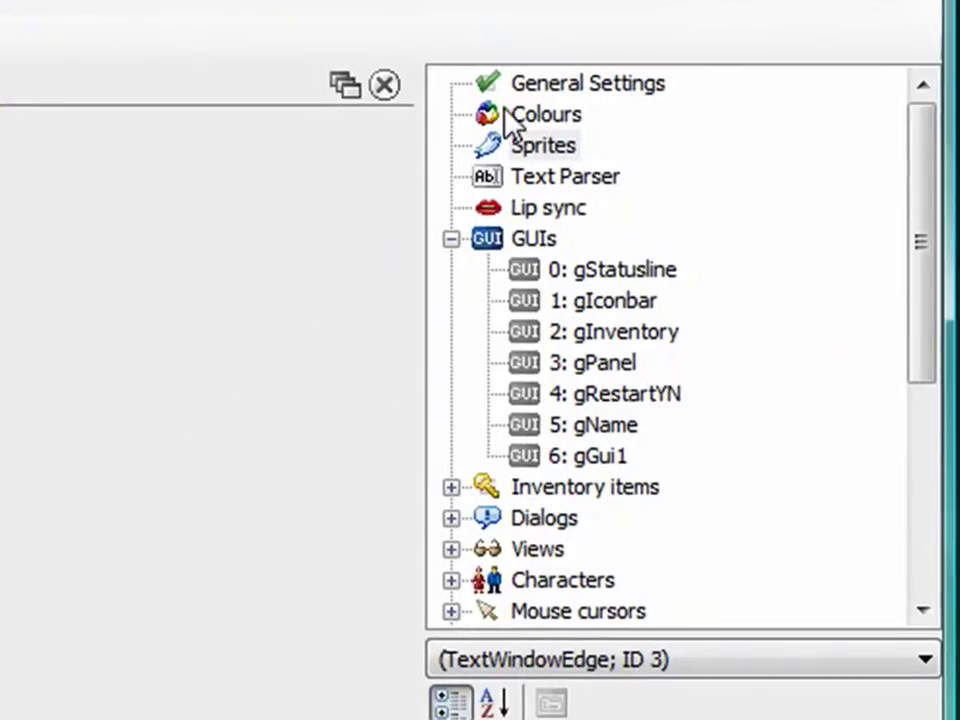
Step: In General Settings, set Custom text-window GUI to 6
double_click(542, 86)
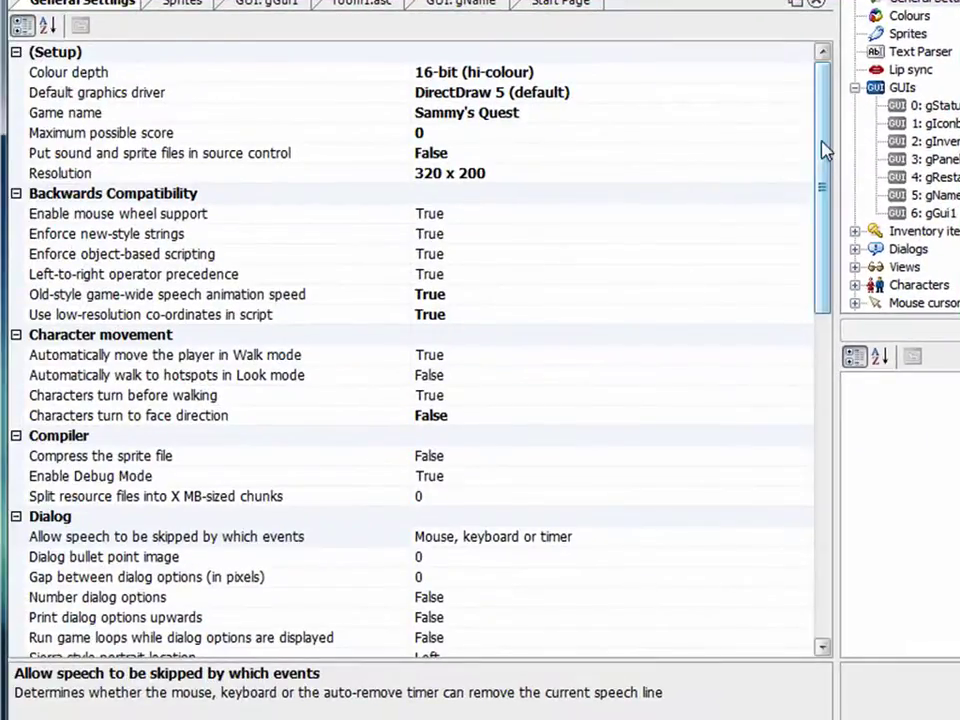
left_click_drag(822, 150, 823, 536)
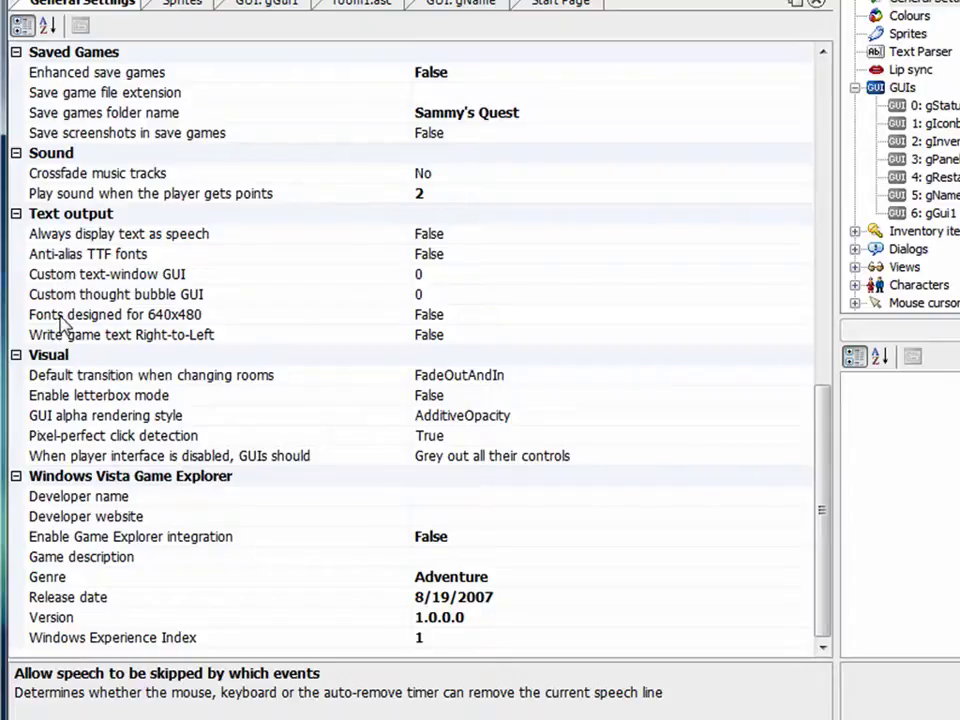
left_click(80, 275)
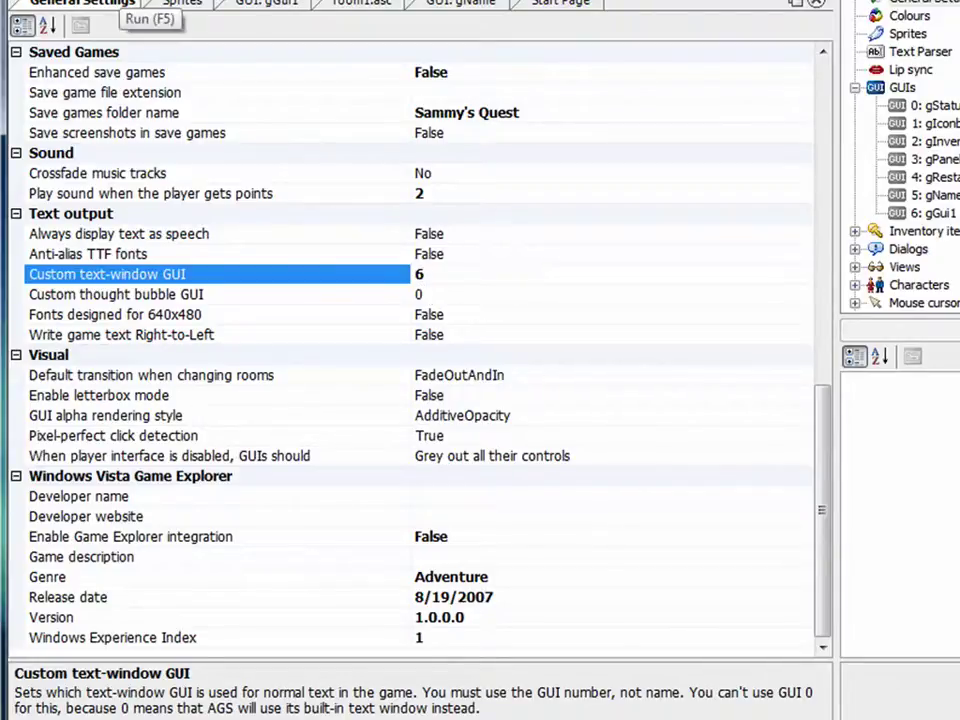
Step: Run the game, enter 'sdfsdf' as the name, and look at the books on the table
left_click(92, 1)
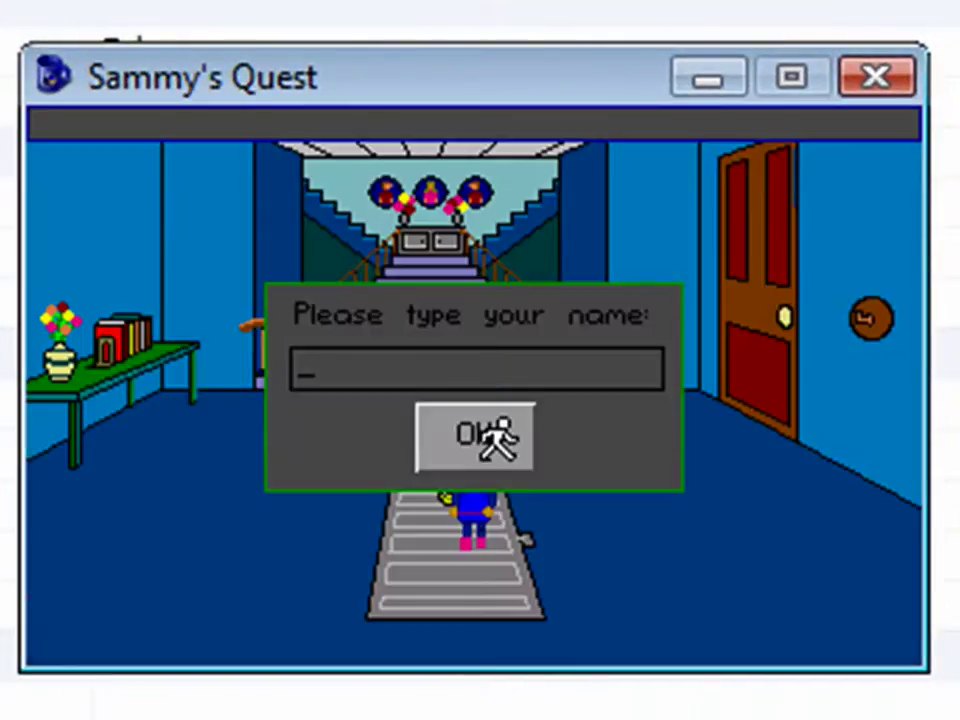
type("sdfsdf")
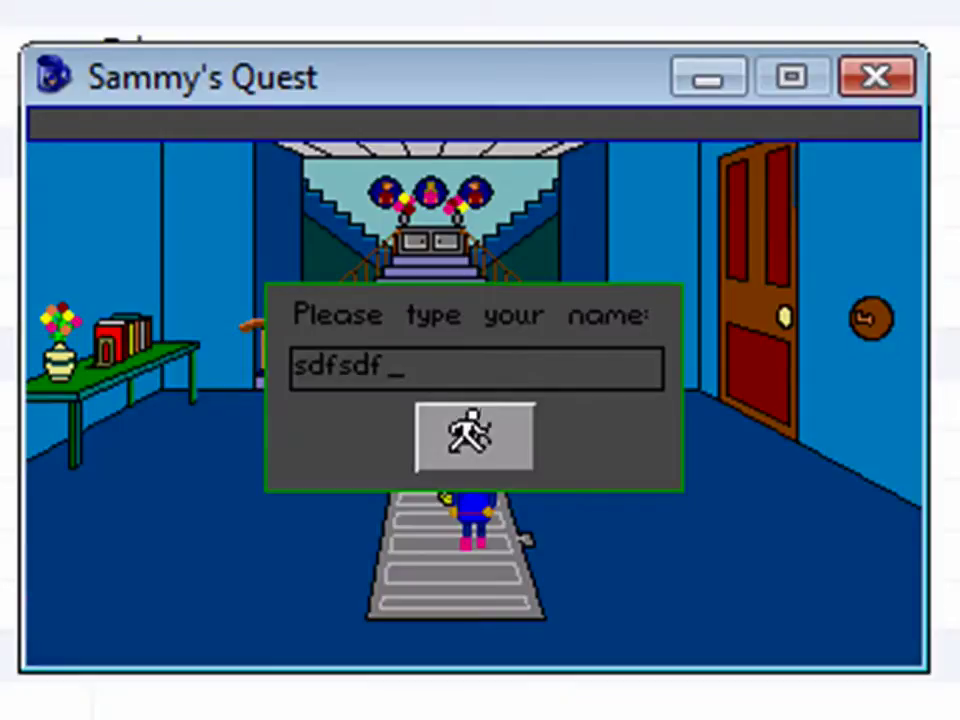
left_click(474, 429)
right_click(144, 360)
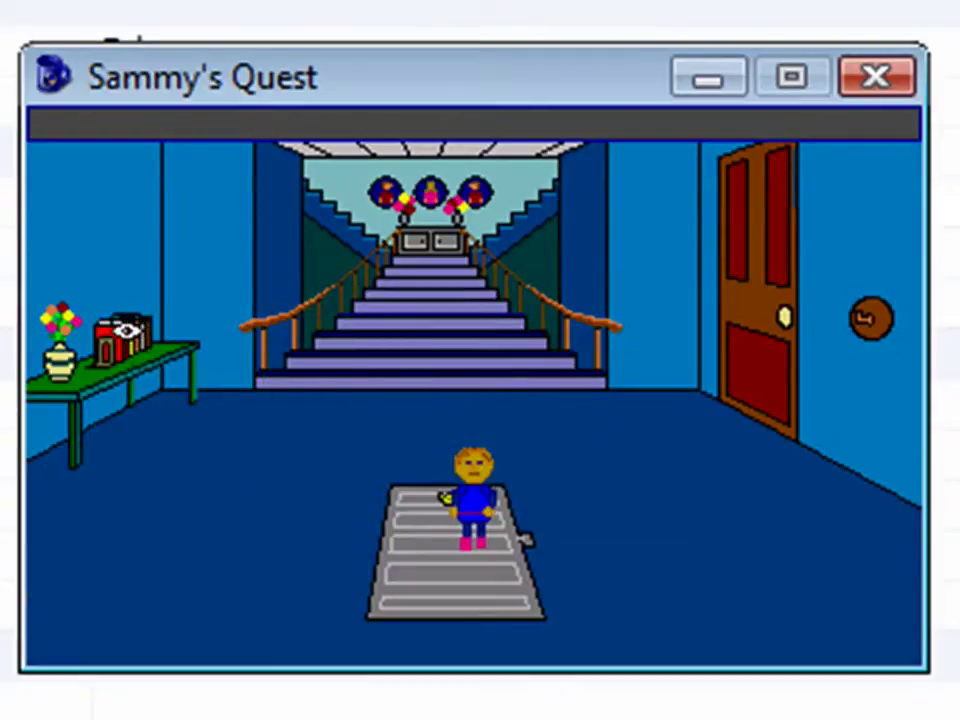
left_click(127, 330)
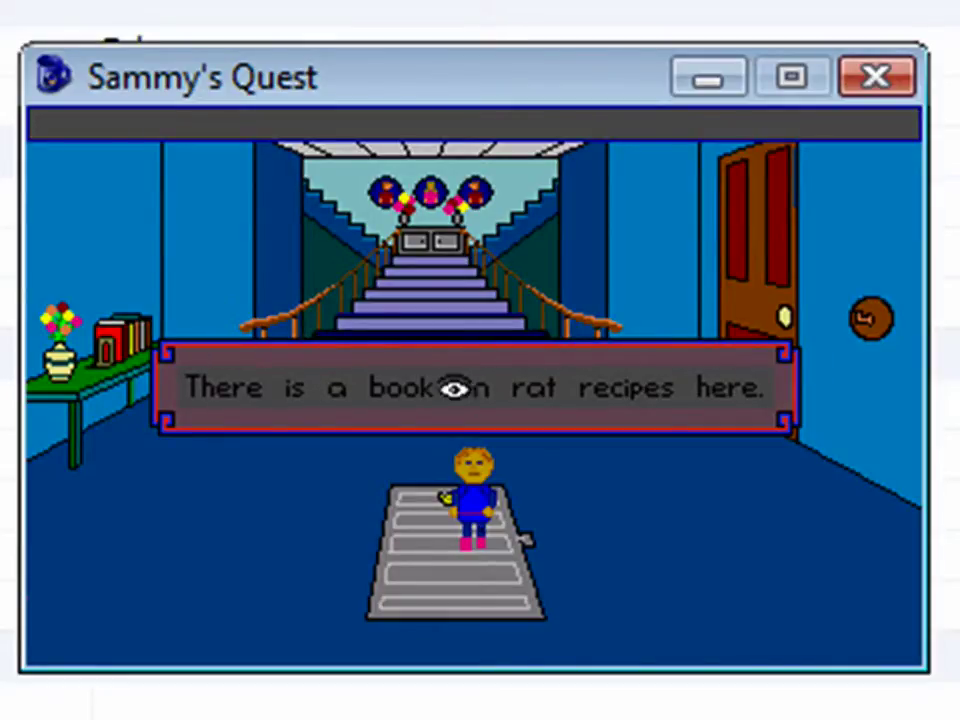
Step: Dismiss the book message, close the test game, and select the gGui1 text window
left_click(511, 408)
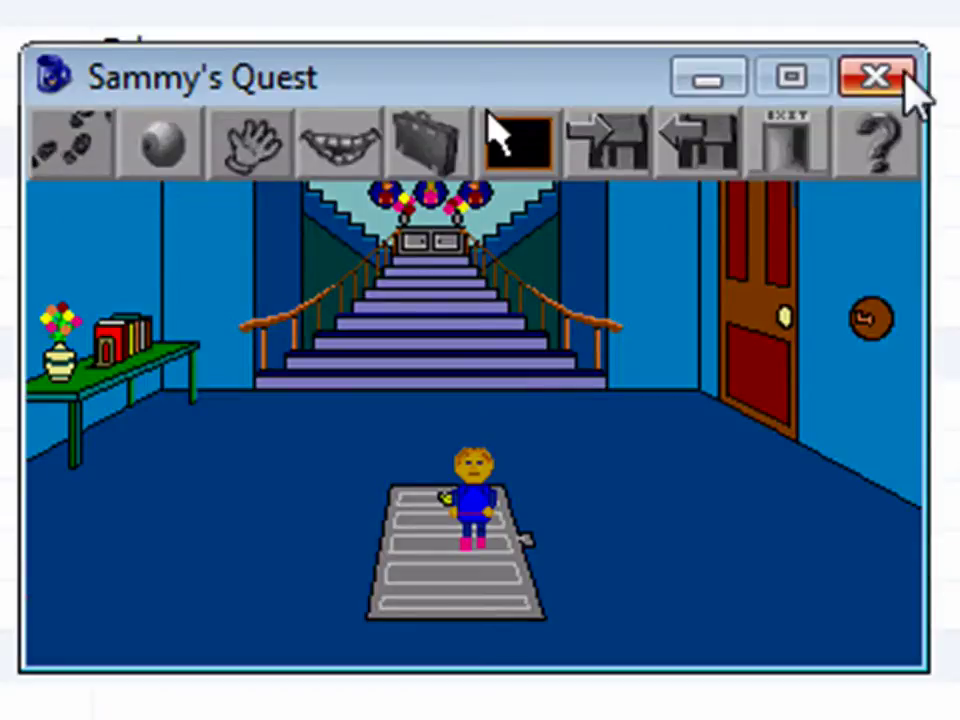
left_click(898, 78)
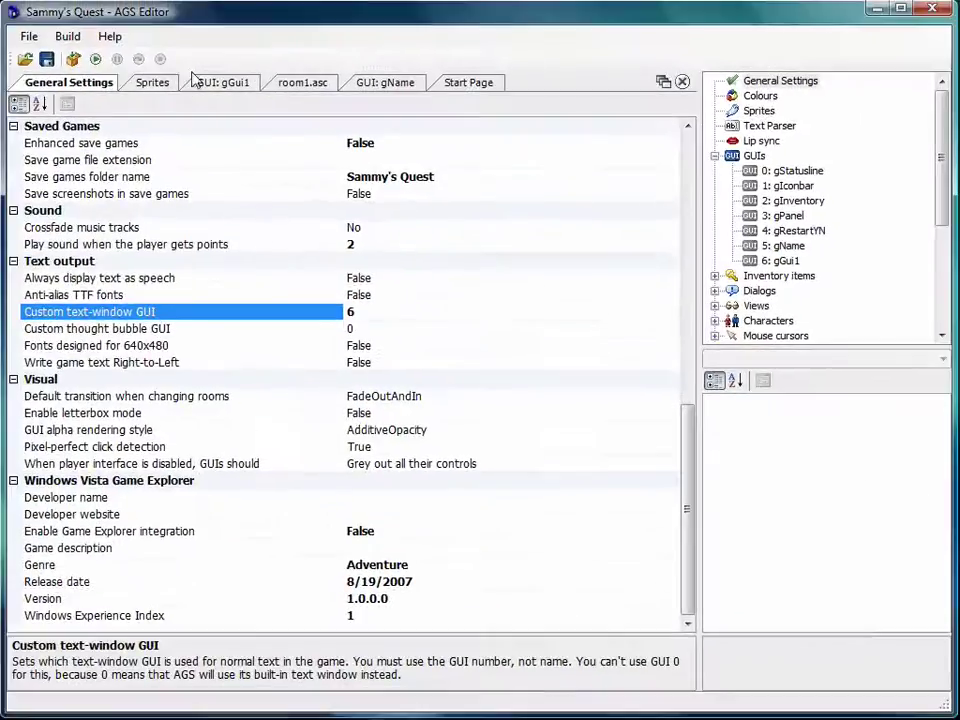
left_click(212, 84)
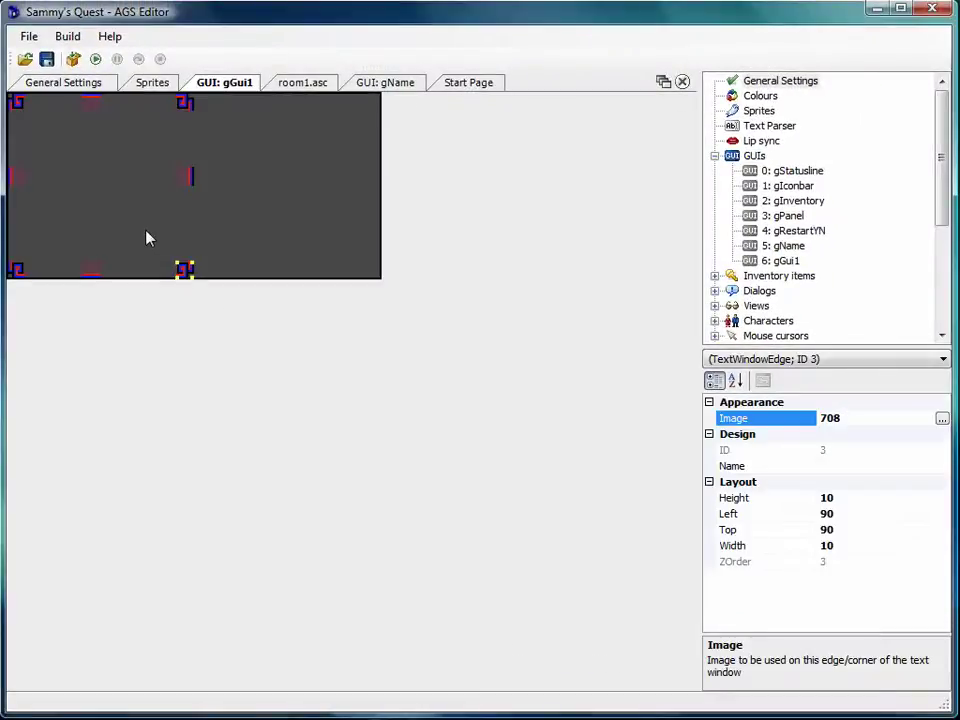
left_click(246, 200)
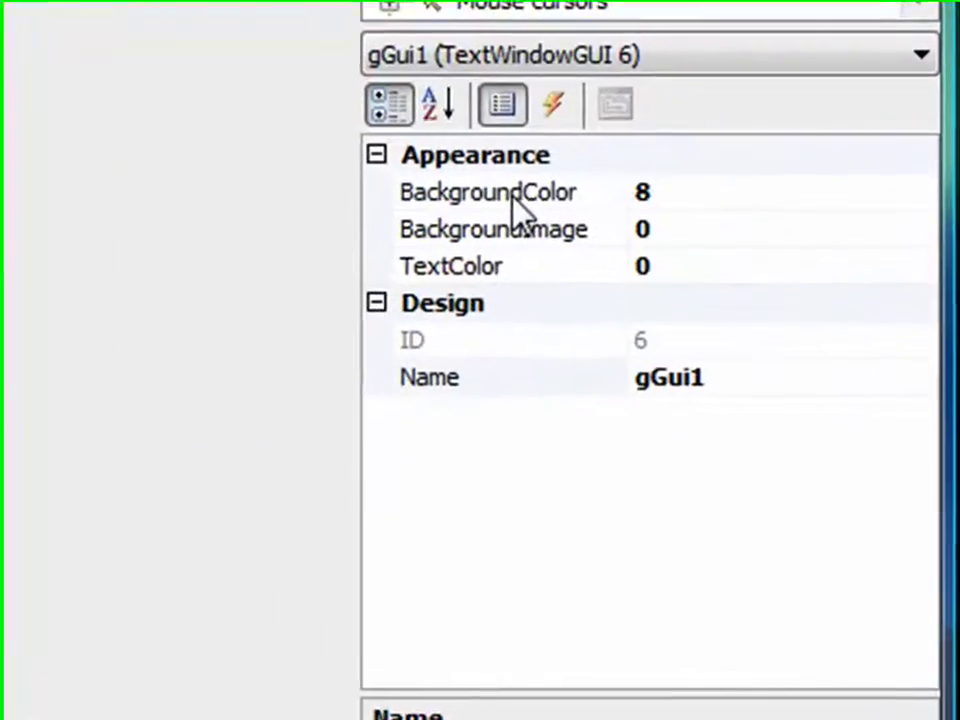
Step: Replace gGui1's BackgroundColor value 8 with 27243
left_click(773, 421)
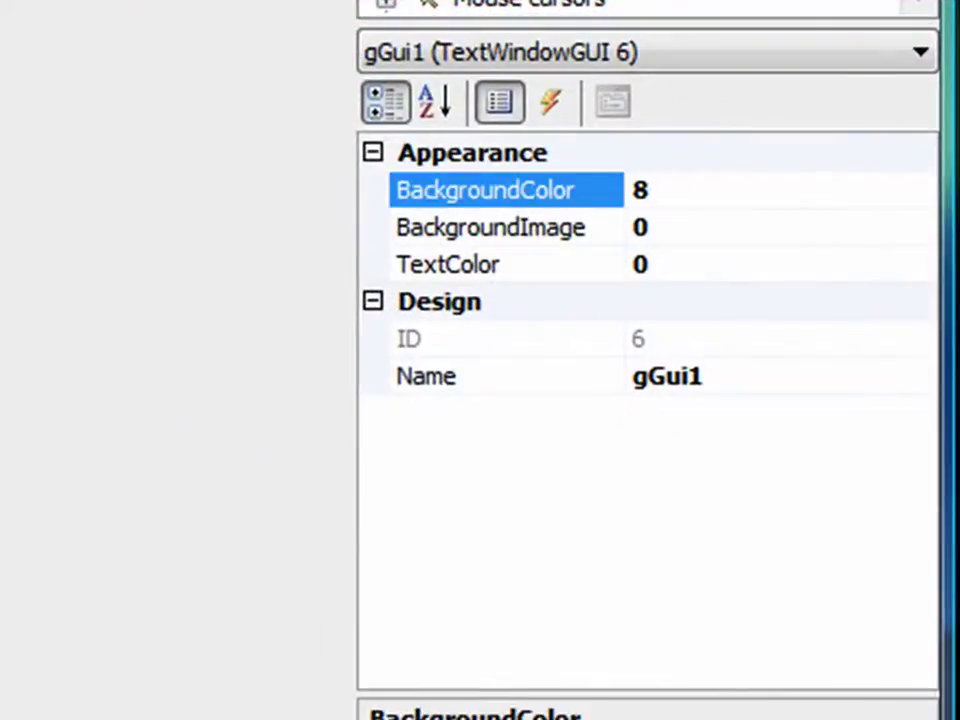
left_click(677, 187)
double_click(677, 188)
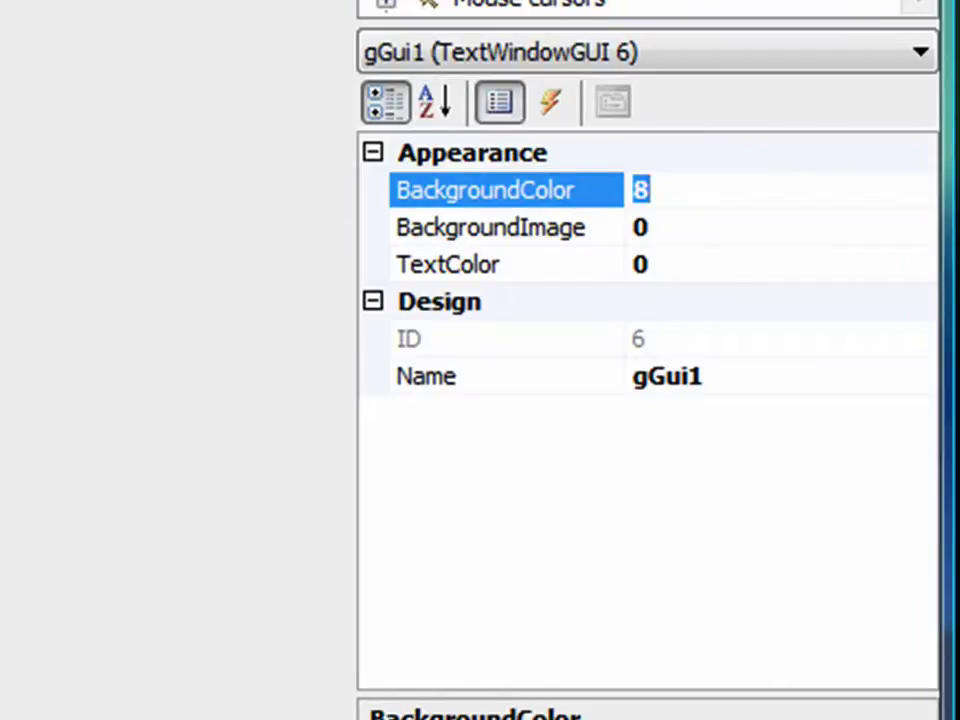
key("Return")
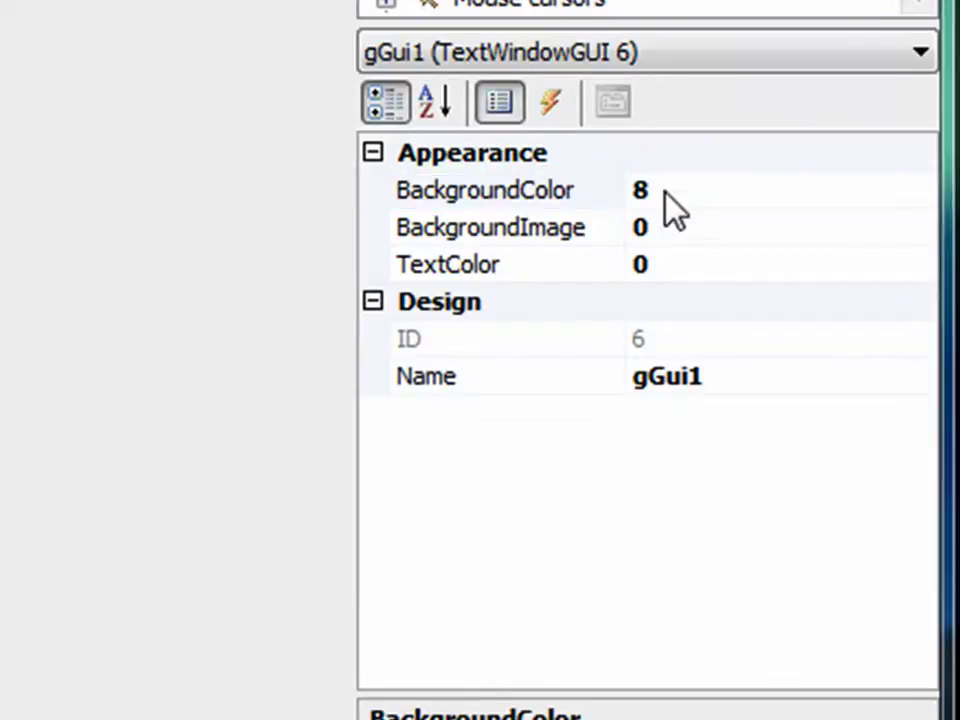
left_click(677, 192)
double_click(673, 192)
right_click(665, 197)
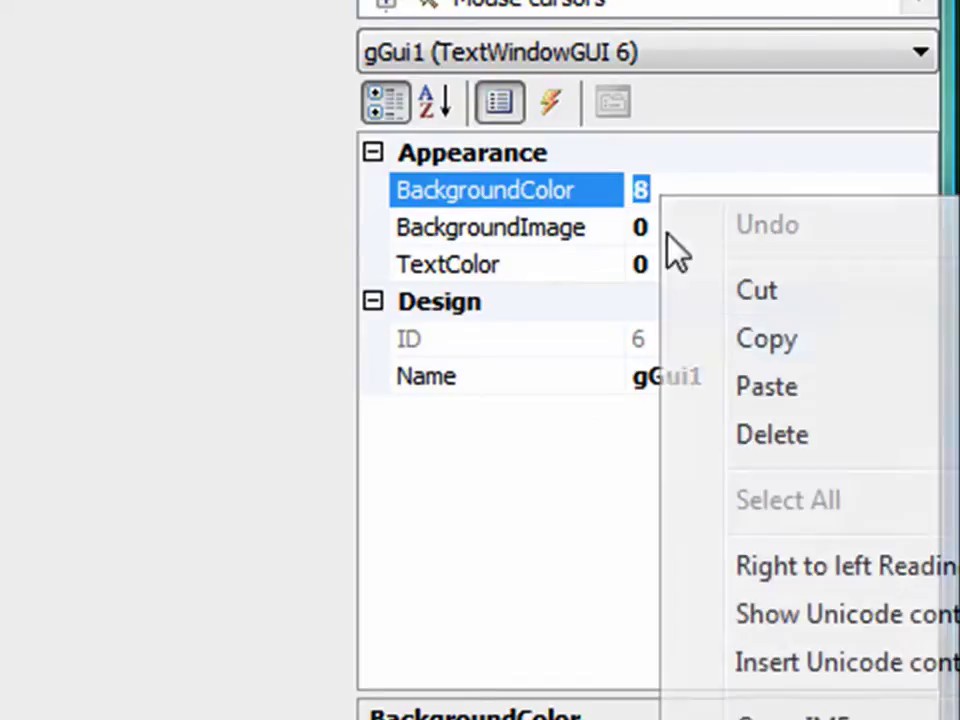
left_click(712, 393)
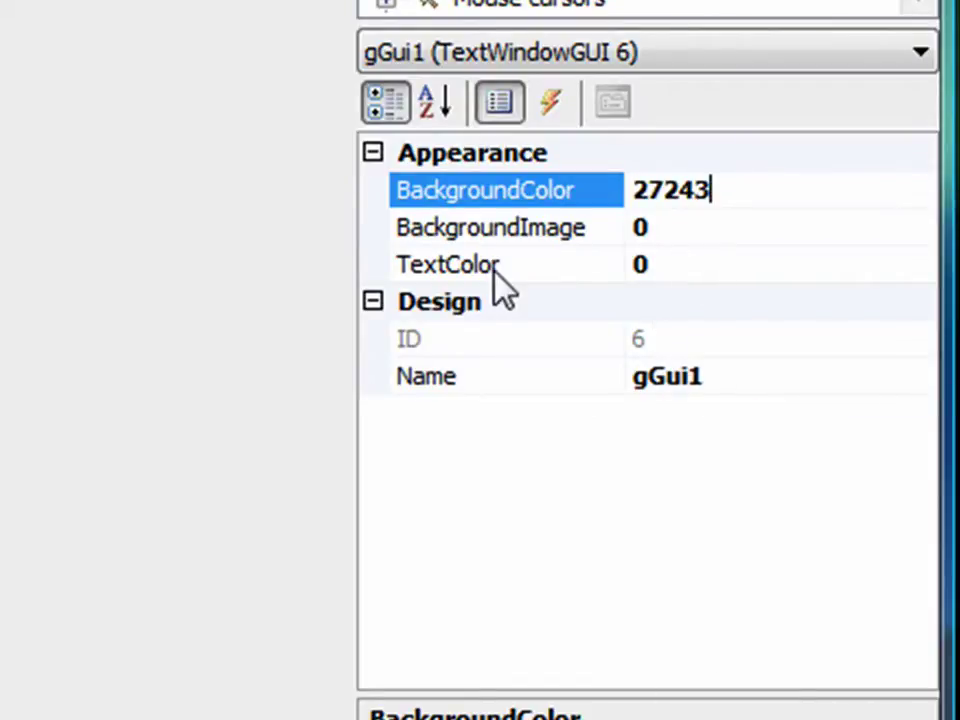
left_click(671, 236)
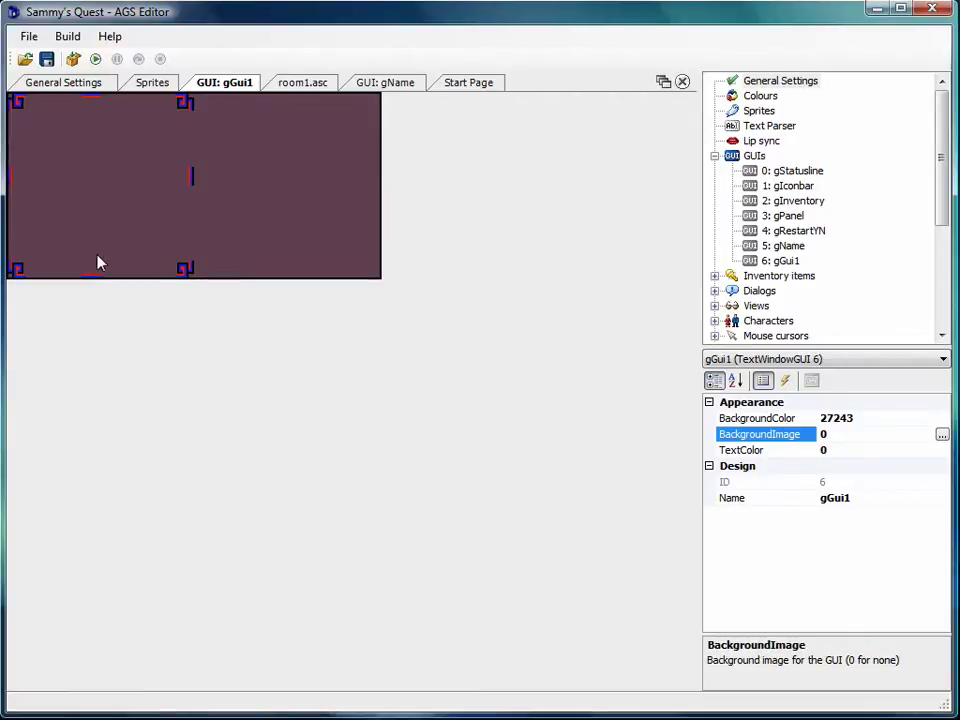
Step: Run the game with a player name and look at the books to see the recoloured message
left_click(95, 59)
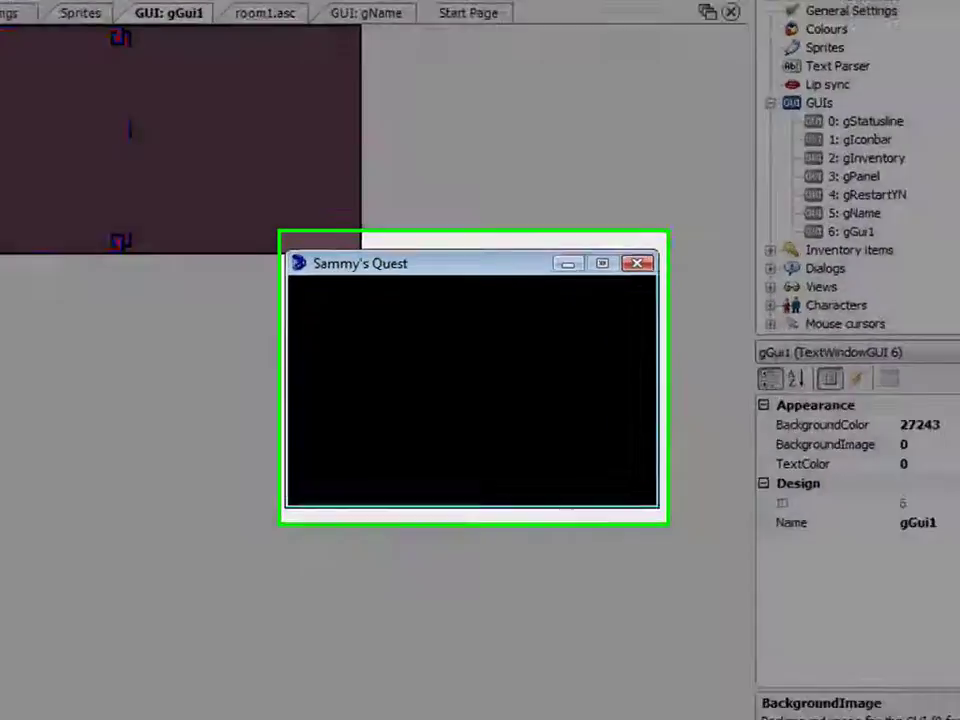
type("ds")
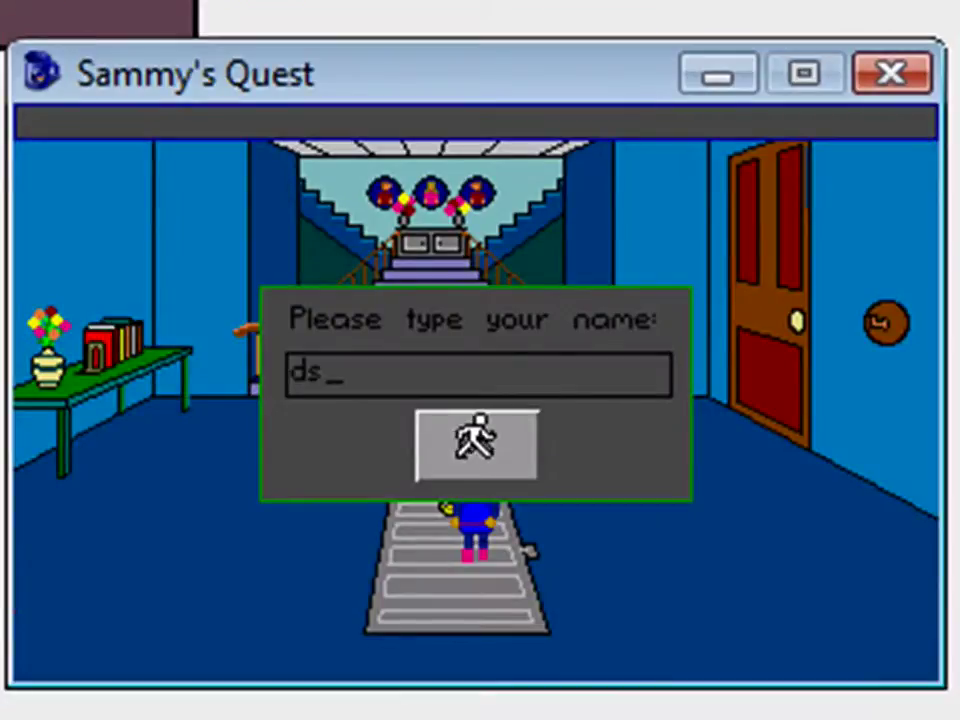
left_click(476, 440)
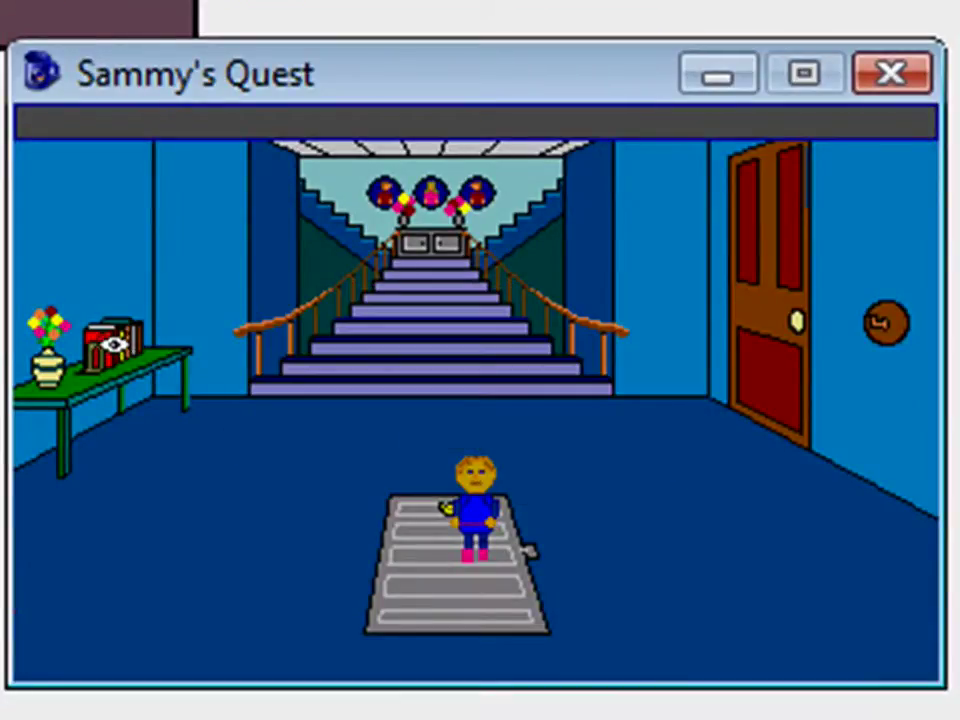
left_click(108, 340)
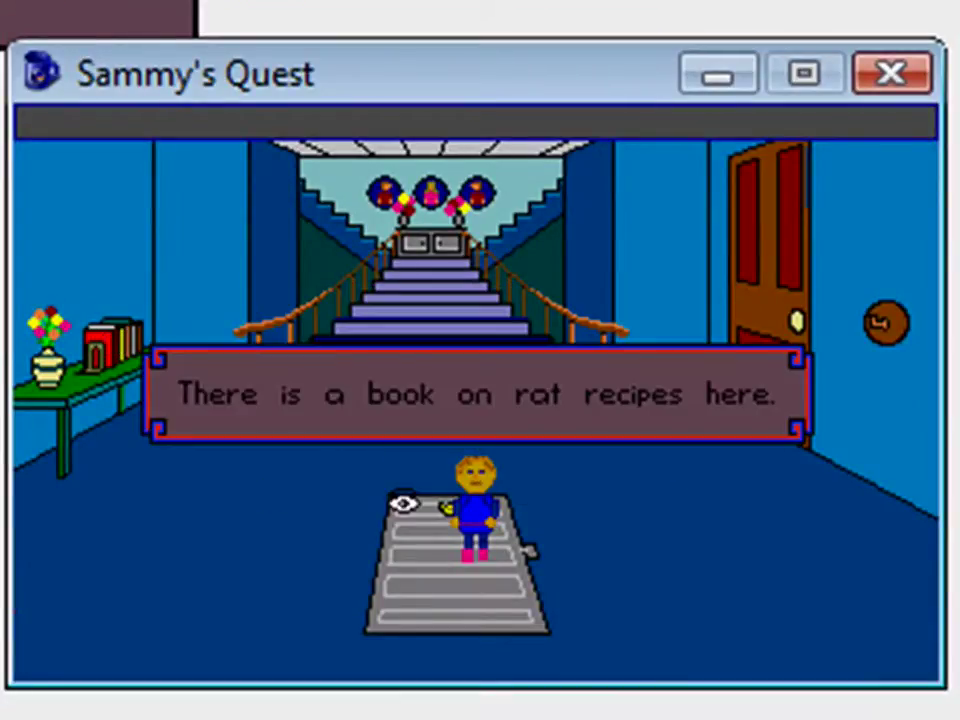
Step: Dismiss the book message and choose sprite 710 as gGui1's BackgroundImage
left_click(222, 403)
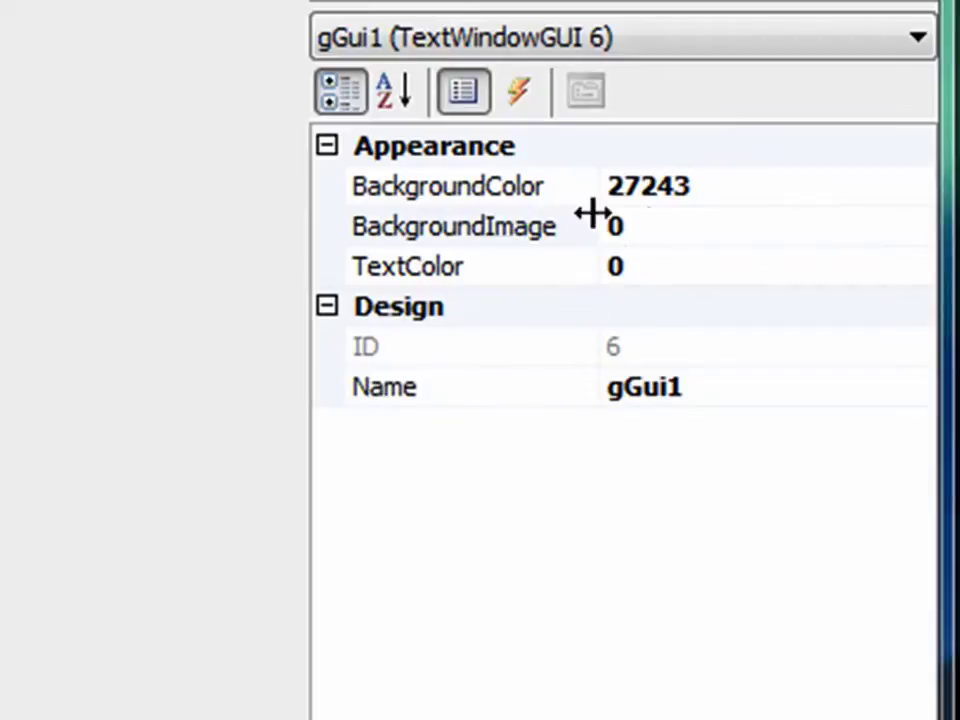
left_click(686, 212)
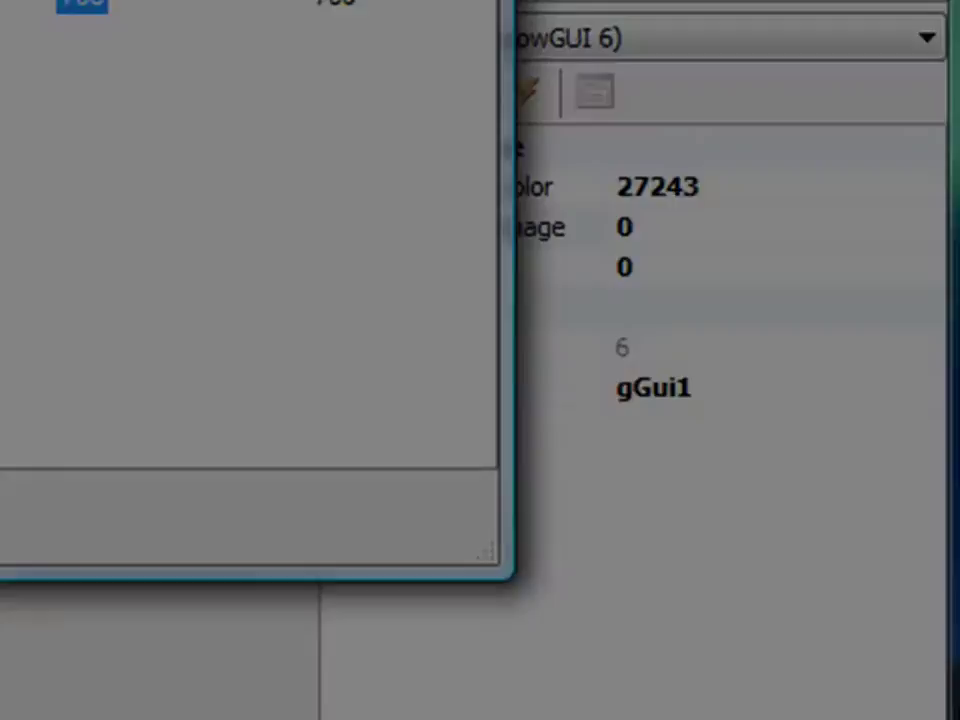
left_click(150, 167)
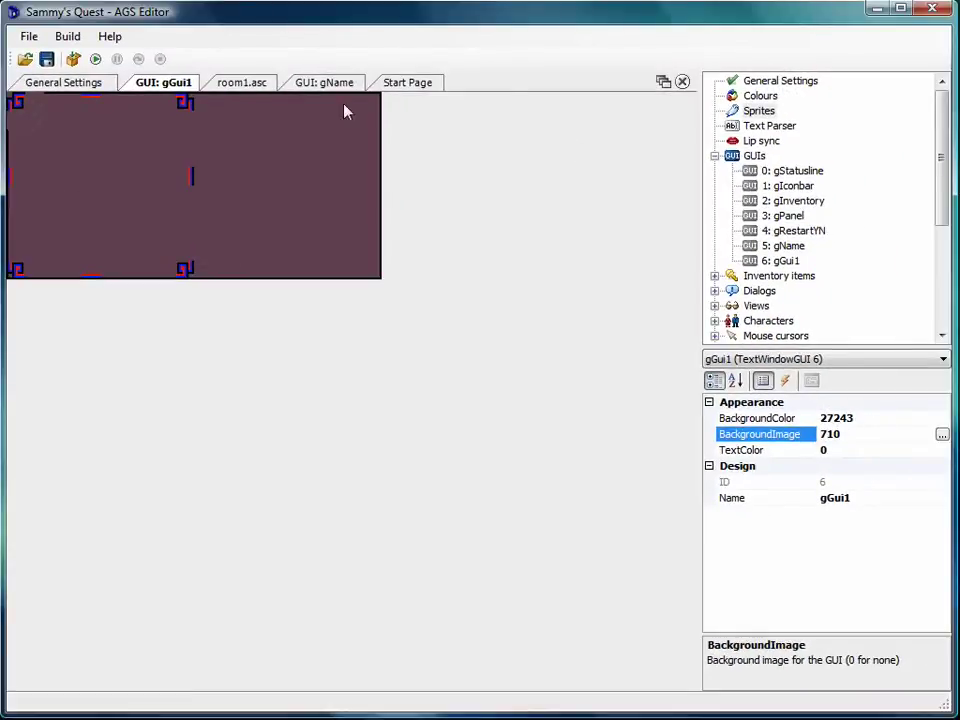
Step: Run the game, look at the books to view the sprite 710 background, then dismiss the message
left_click(96, 61)
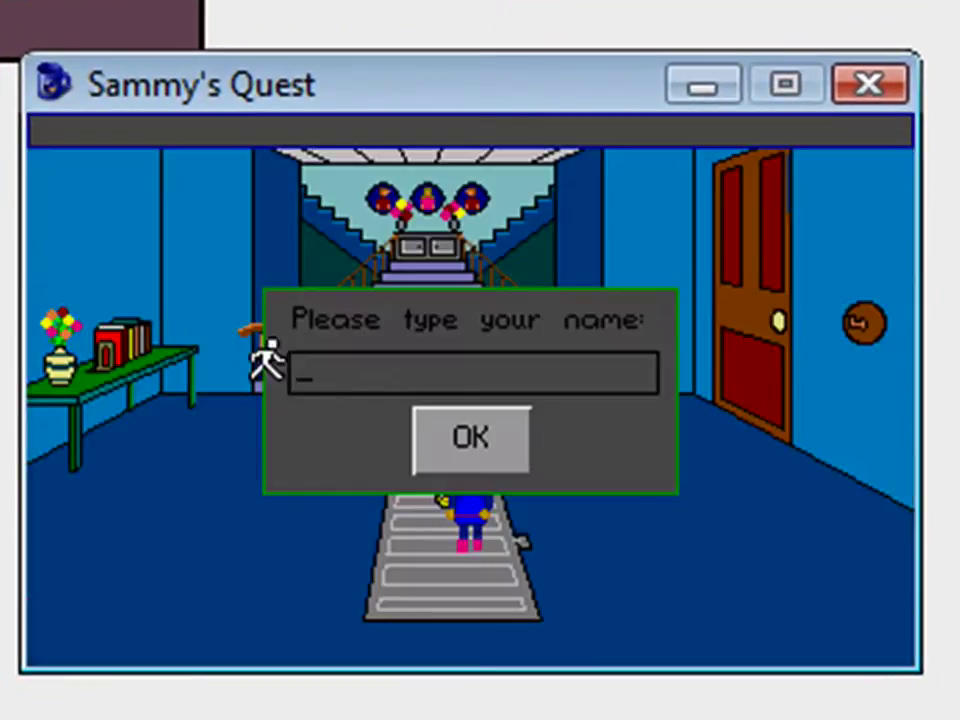
left_click(439, 437)
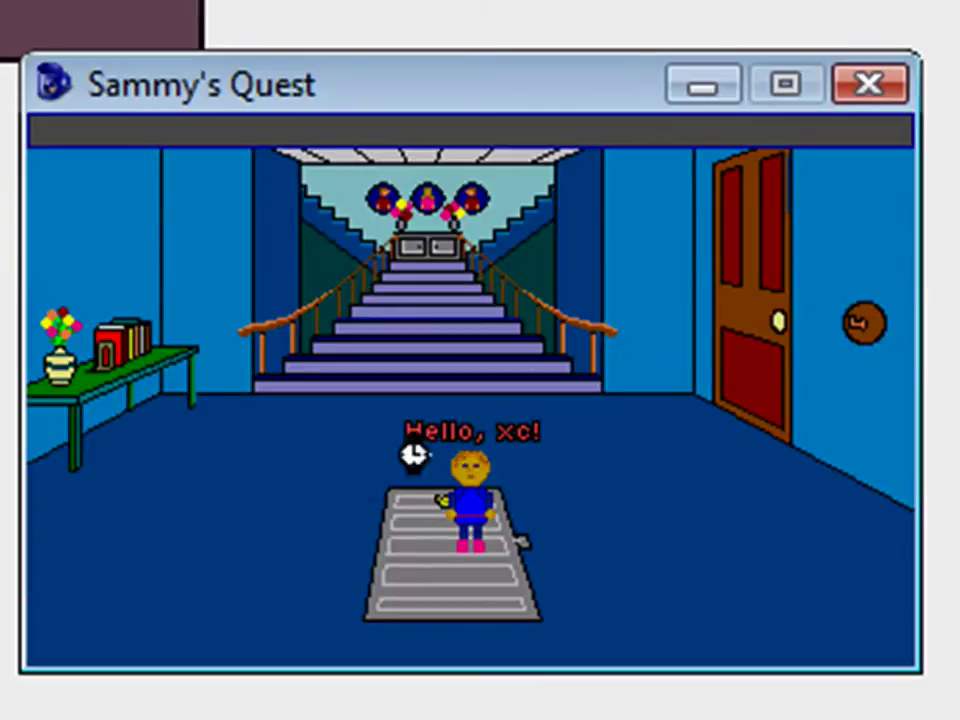
left_click(122, 342)
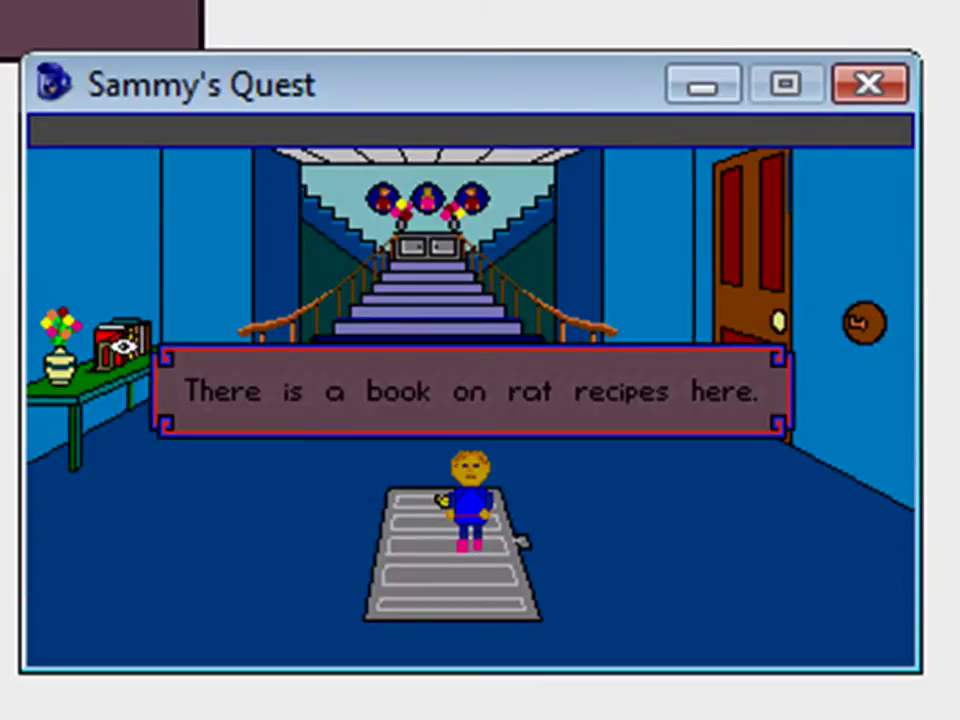
left_click(600, 595)
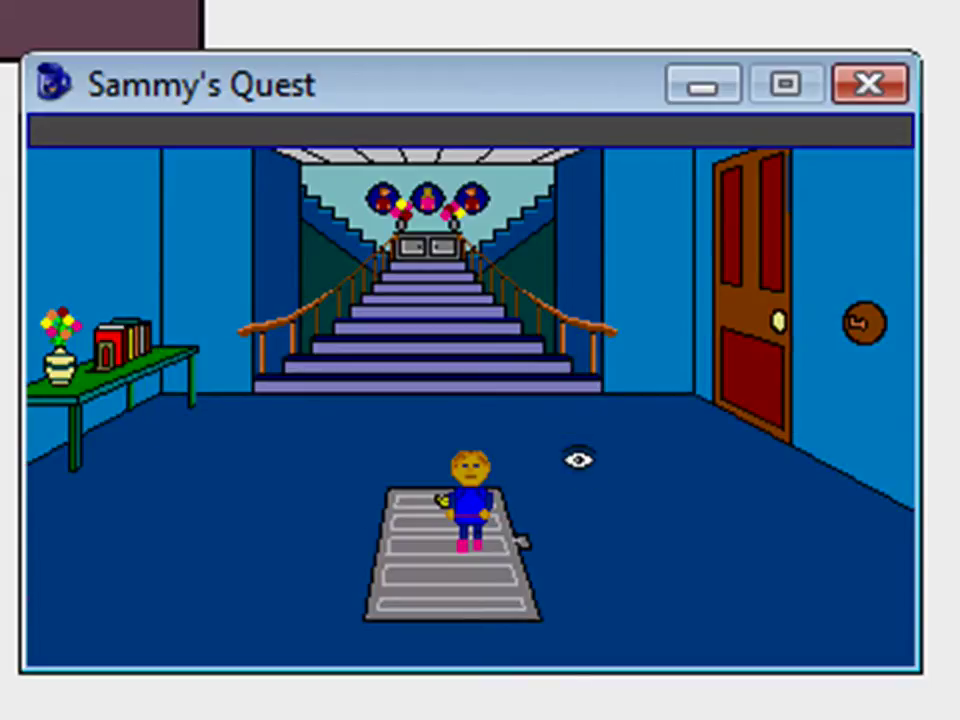